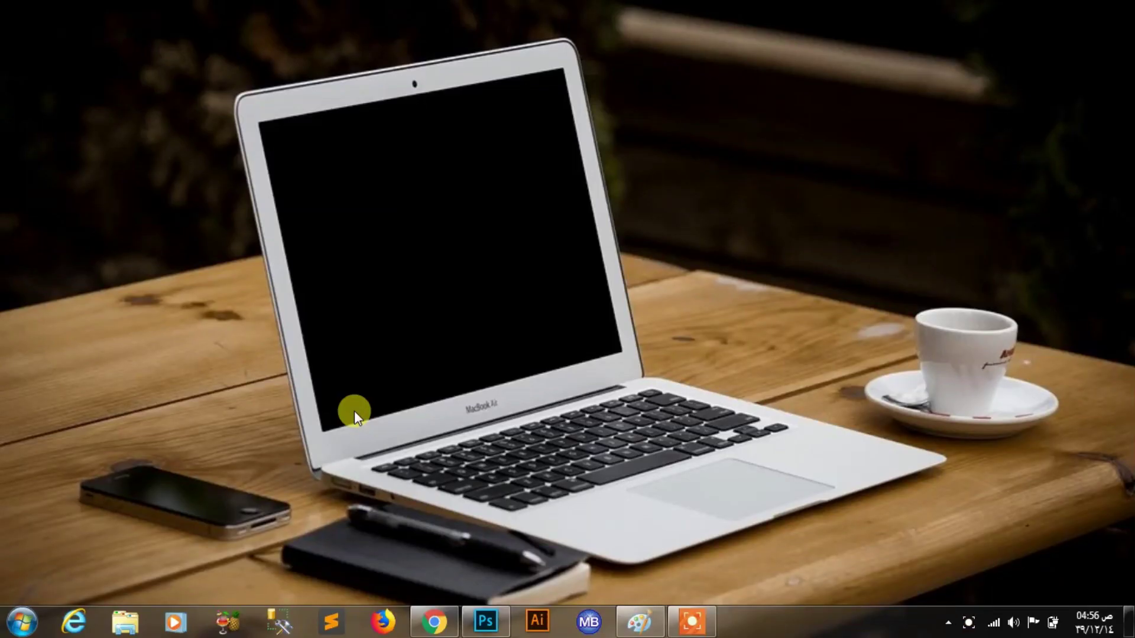
Step: Restore Photoshop from the taskbar to its Recent files start screen
click(501, 629)
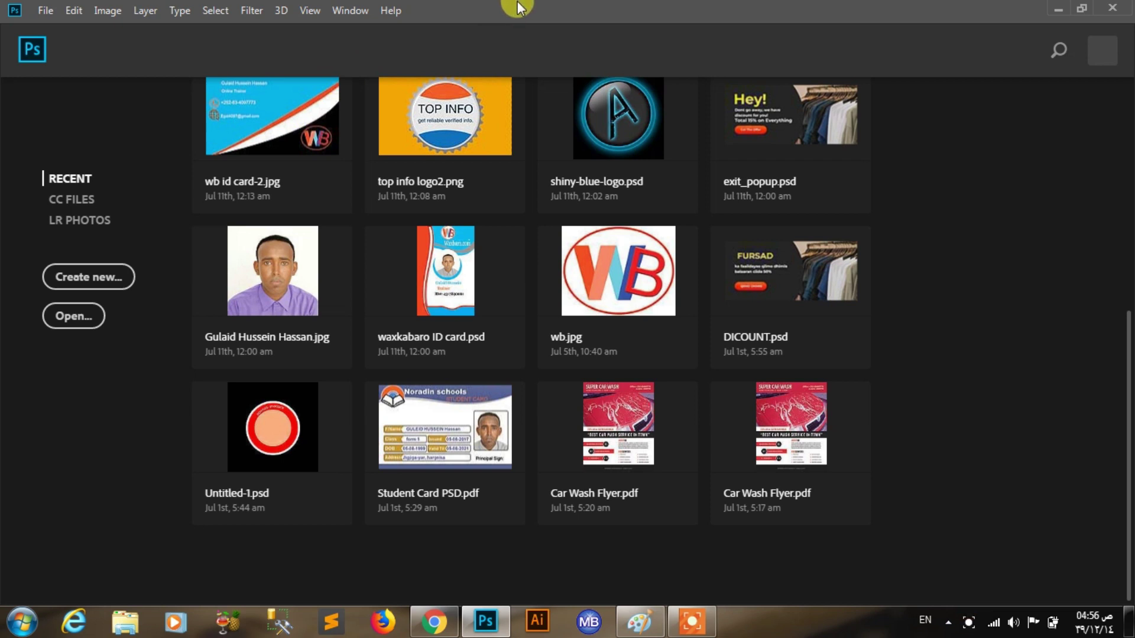
click(43, 12)
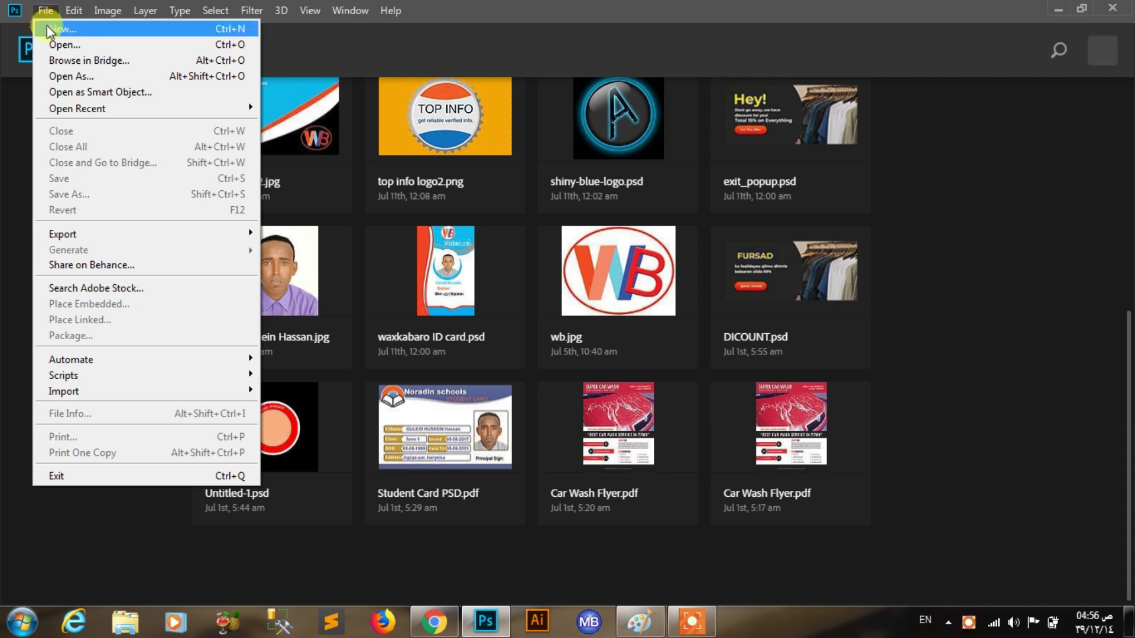
Step: Start a new document named ID CARD
click(46, 14)
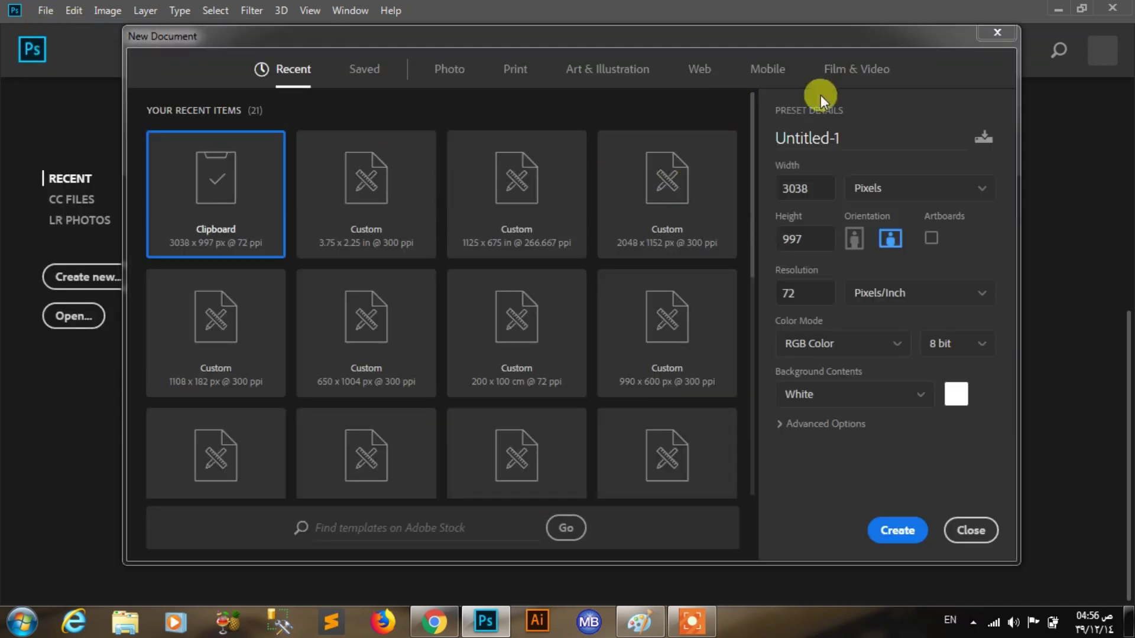
click(847, 135)
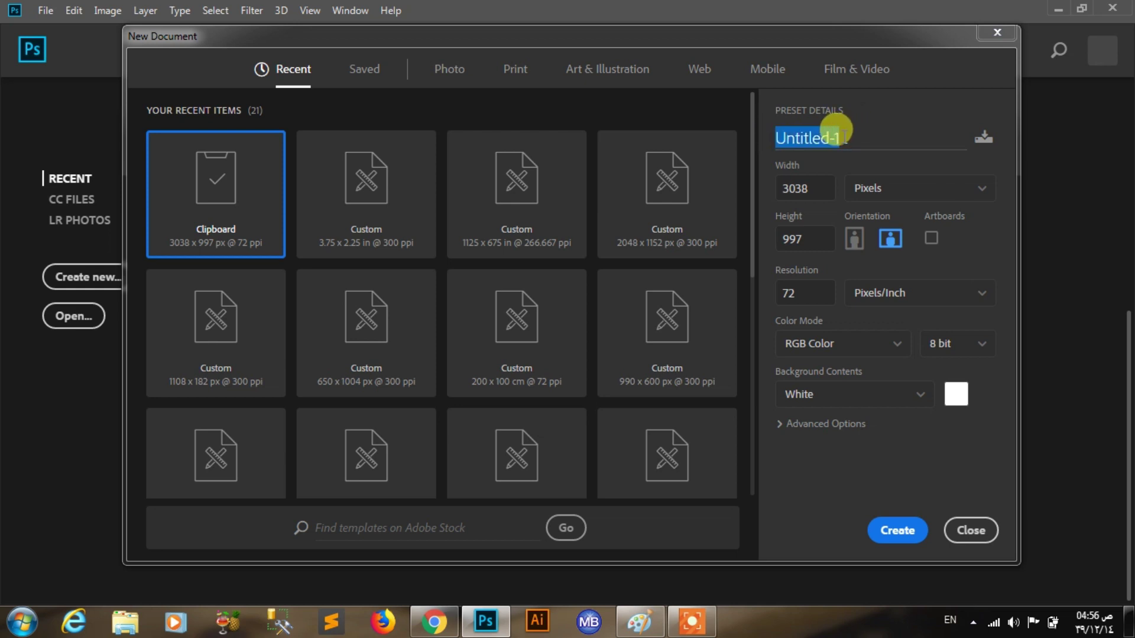
key(BackSpace)
text(ID C)
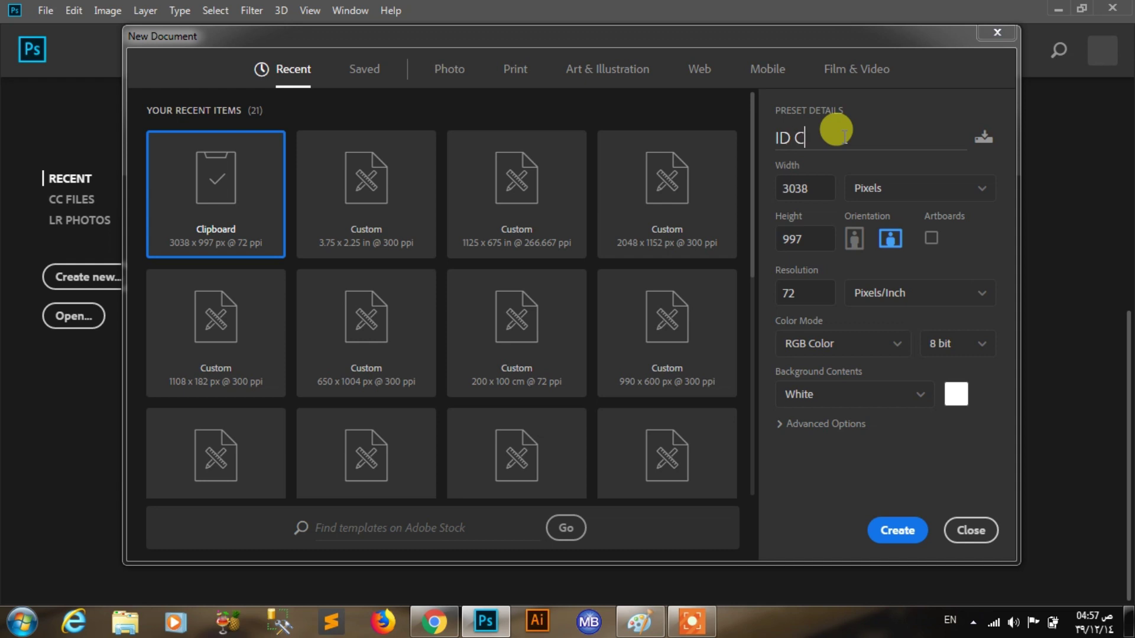
text(ARD)
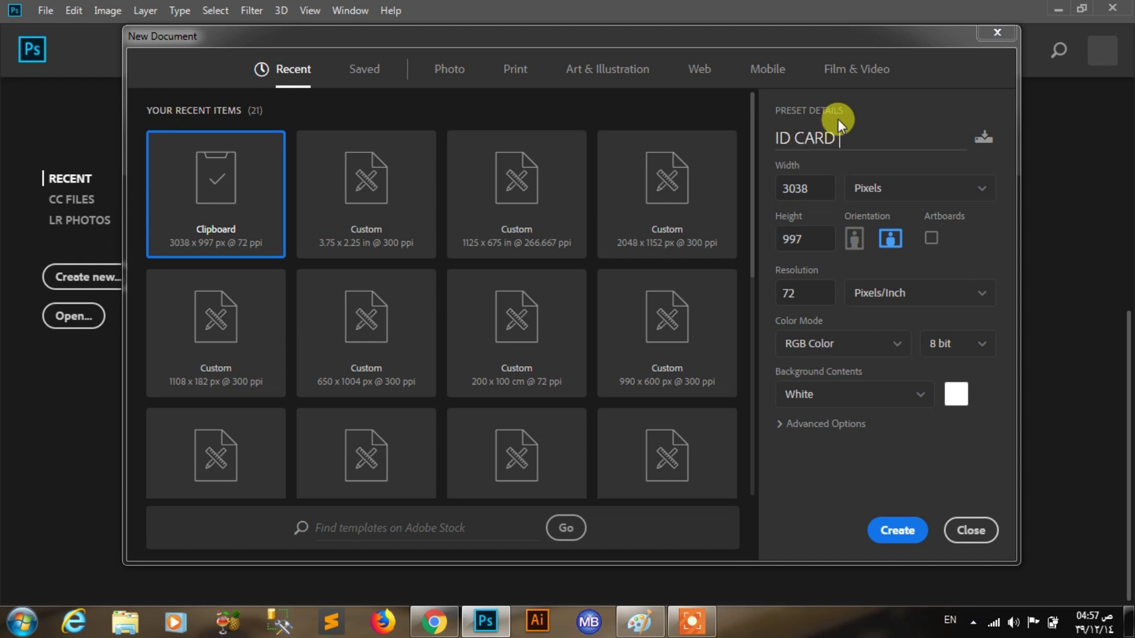
Step: Set the document size to 3.75 × 2.25 inches
click(922, 189)
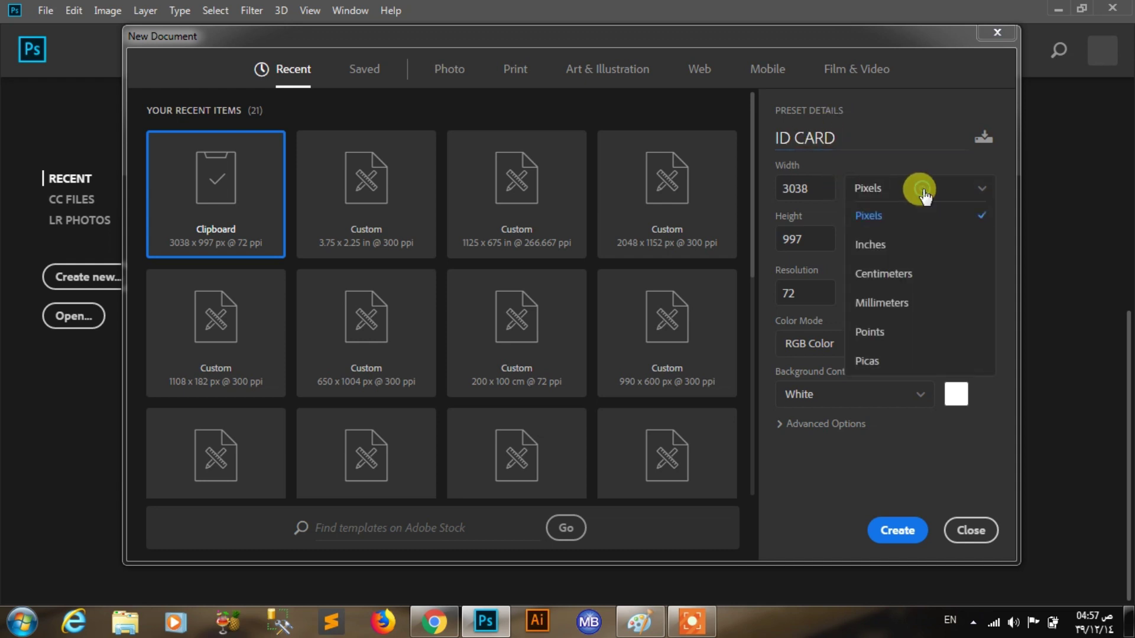
click(899, 243)
double_click(835, 189)
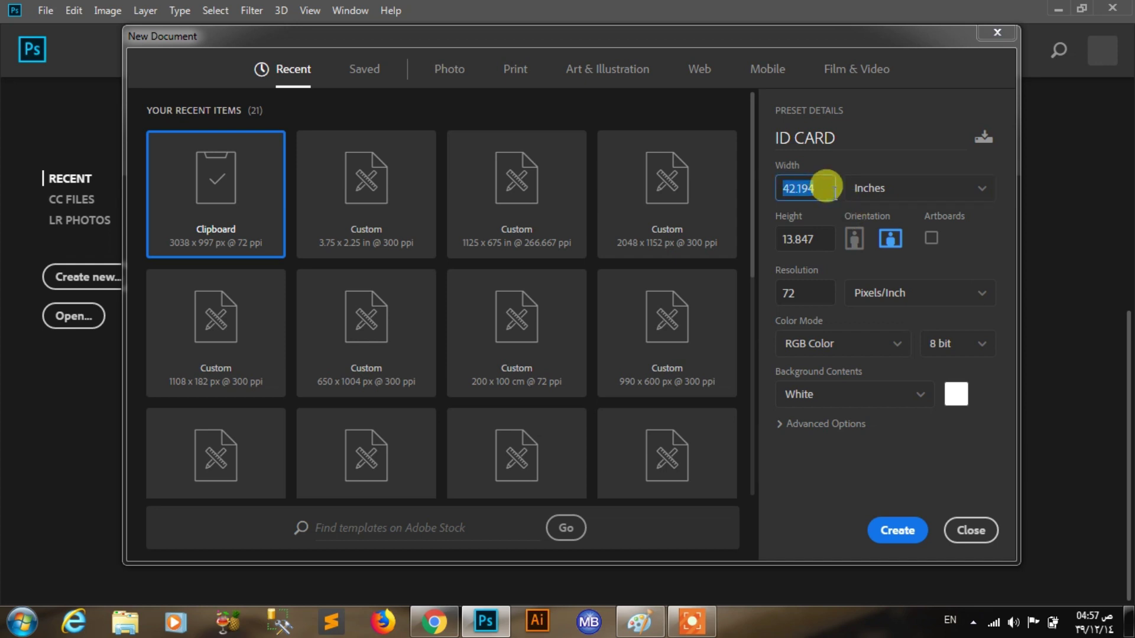
text(3.75)
click(811, 236)
double_click(811, 236)
key(BackSpace)
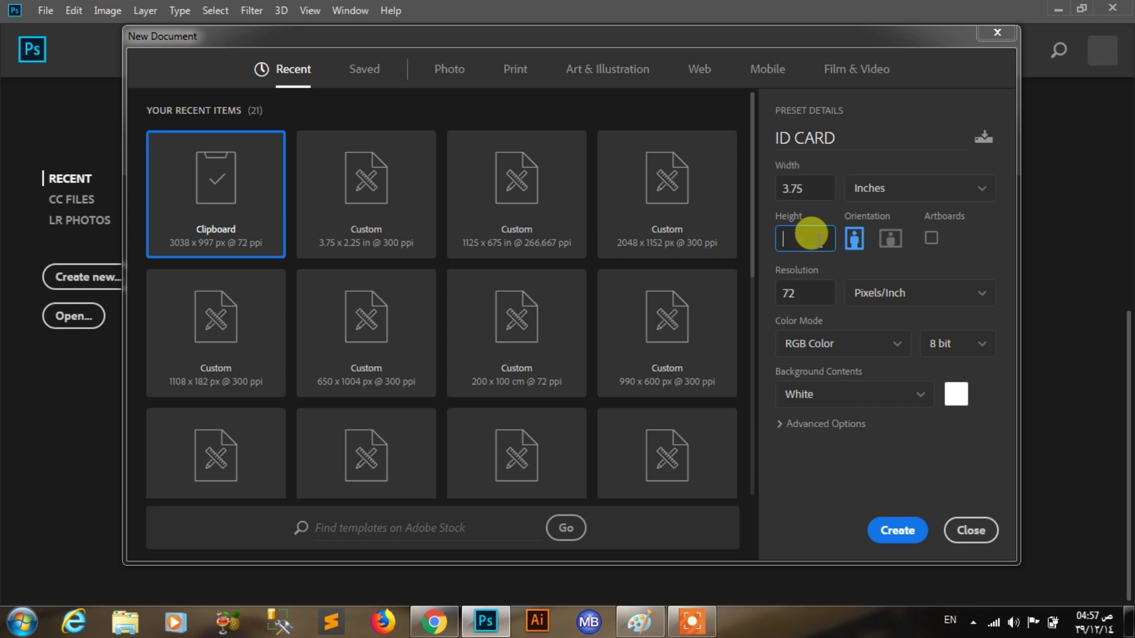
text(2.)
text(25)
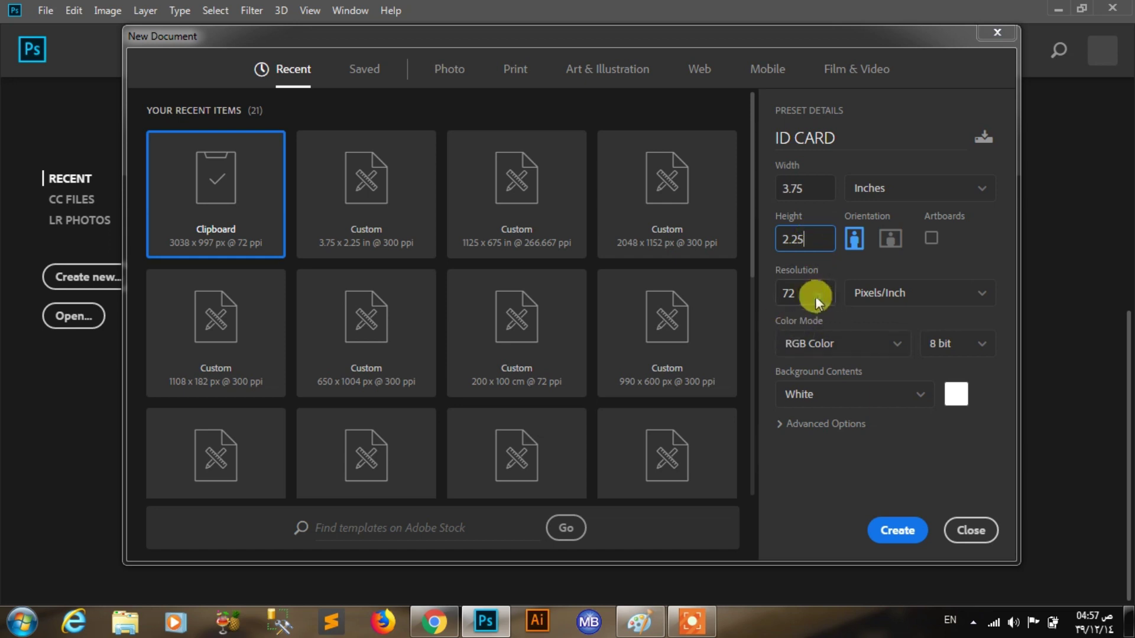
Step: Set resolution to 300 pixels/inch and colour mode to CMYK
drag(806, 292, 770, 290)
text(300)
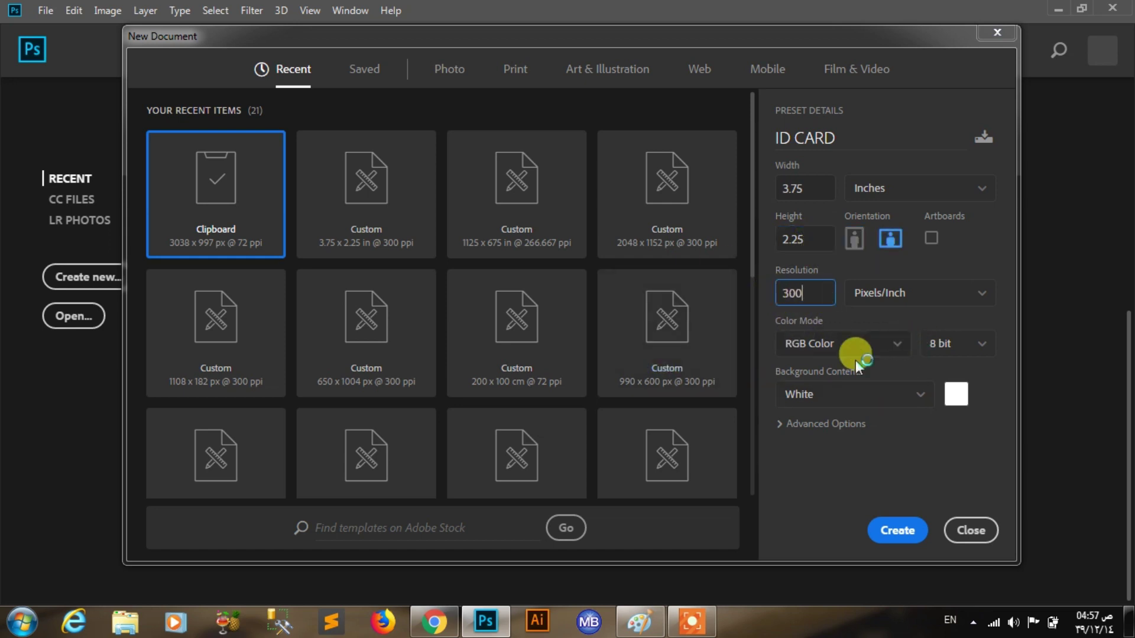
click(834, 354)
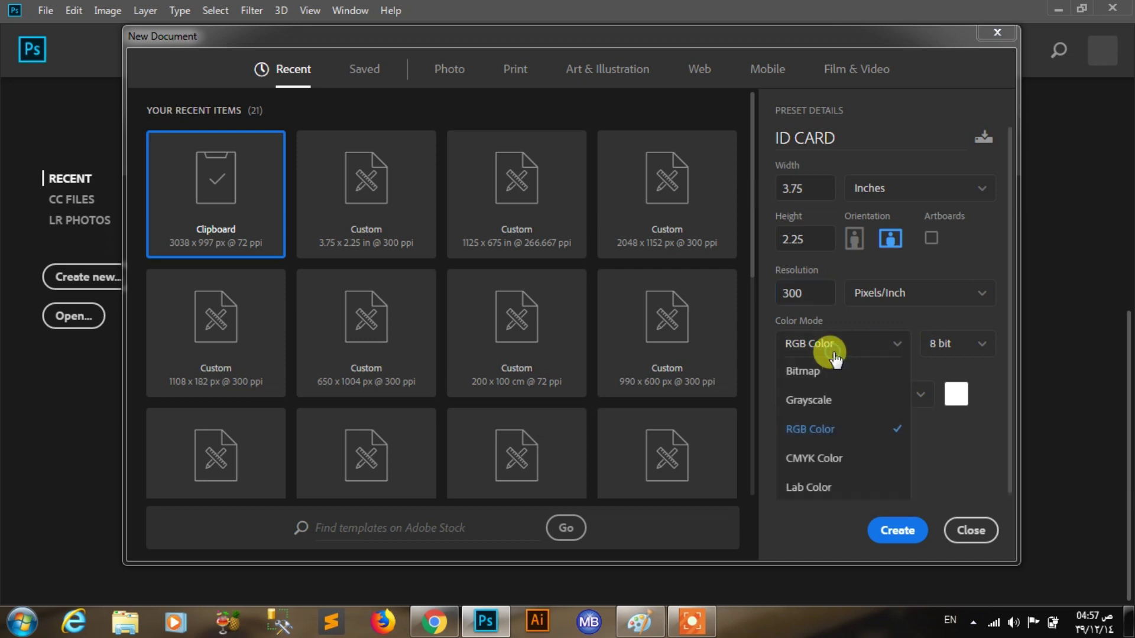
click(820, 460)
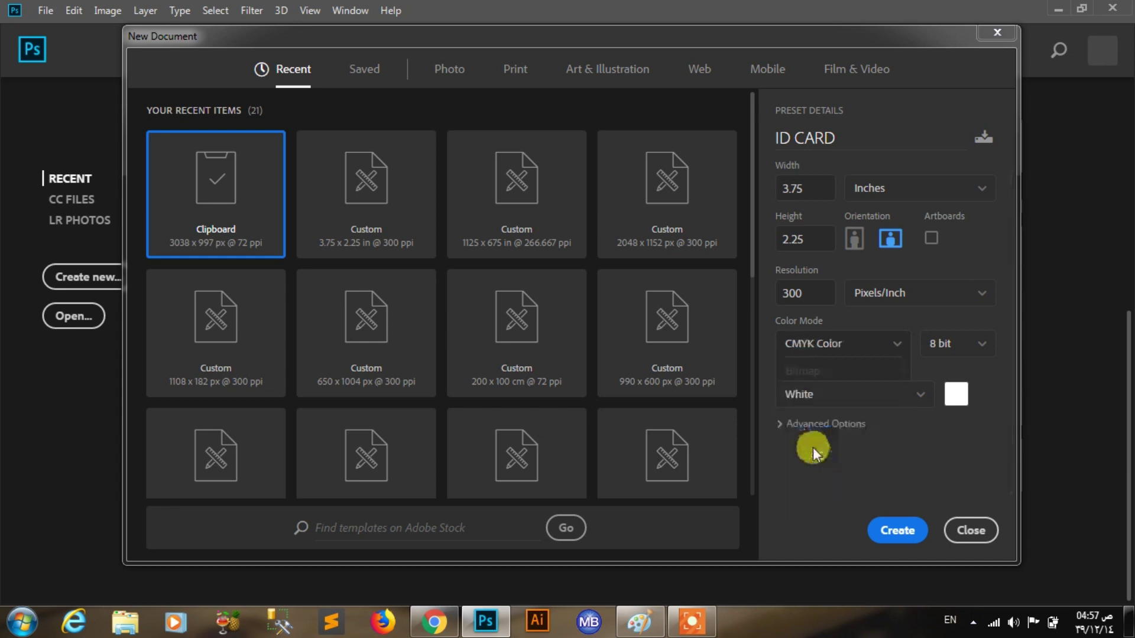
click(853, 350)
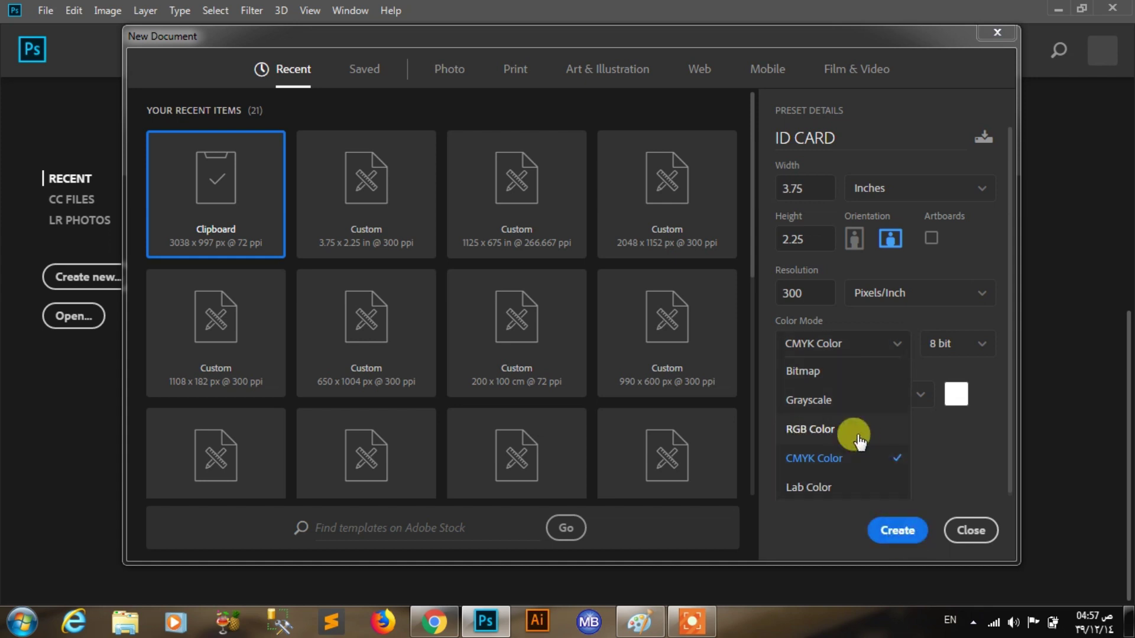
click(833, 458)
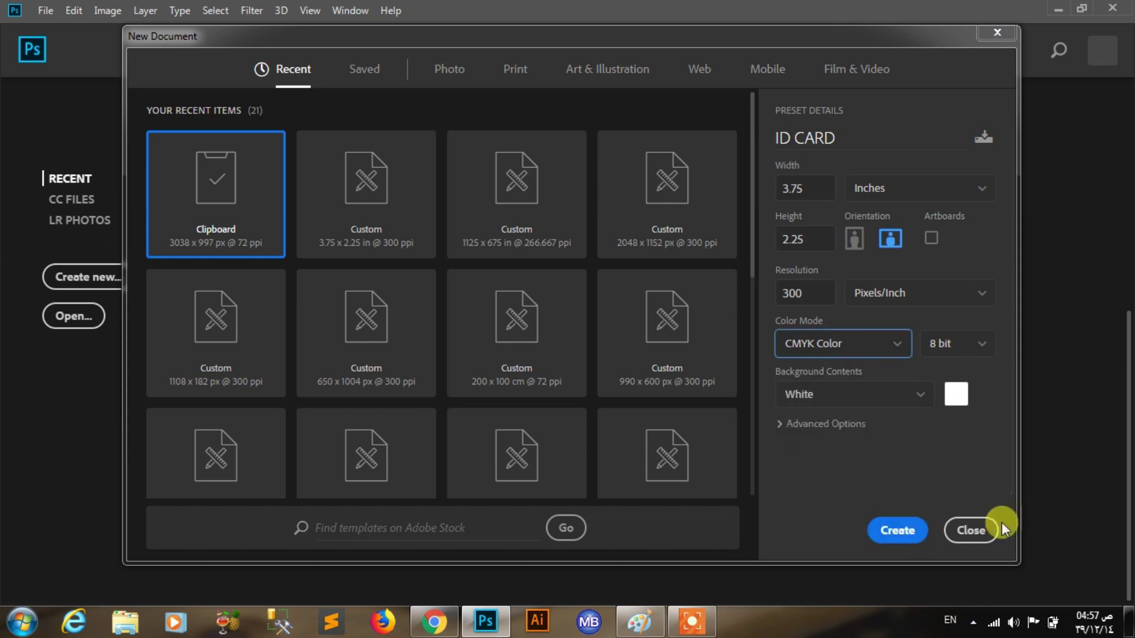
Step: Create the ID CARD canvas and fill its background with colour F9F5BA
click(898, 532)
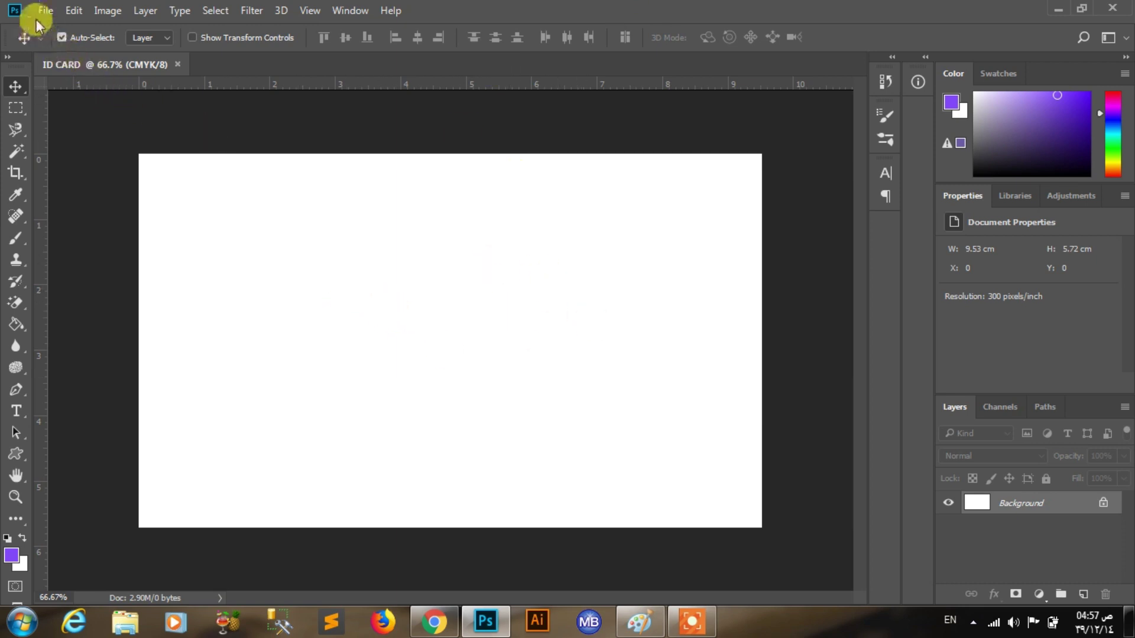
click(73, 11)
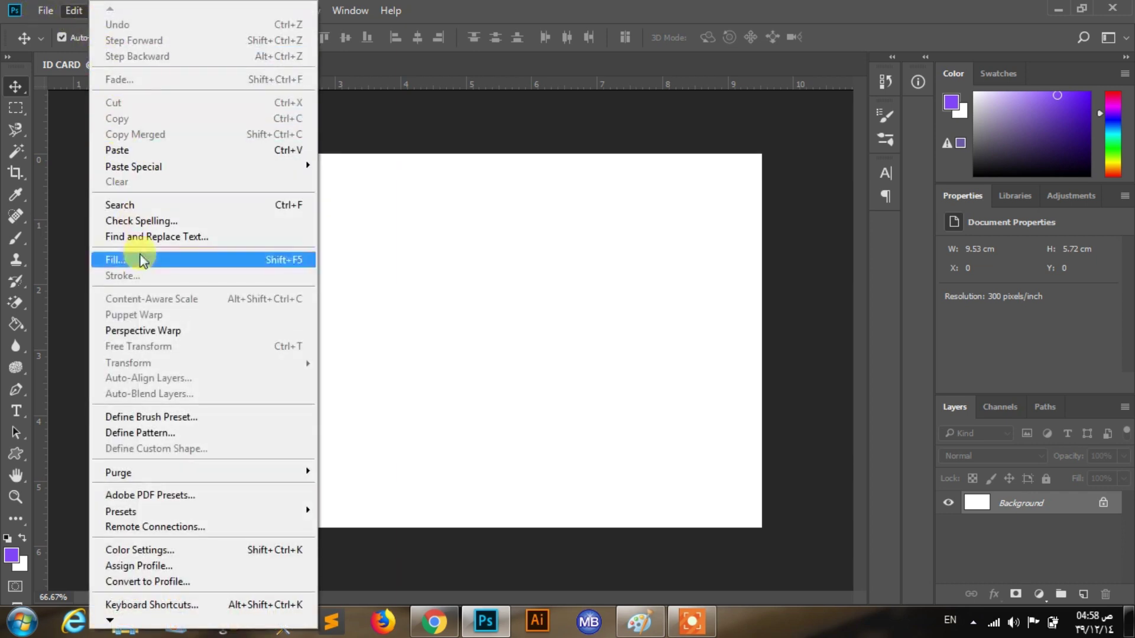
click(140, 260)
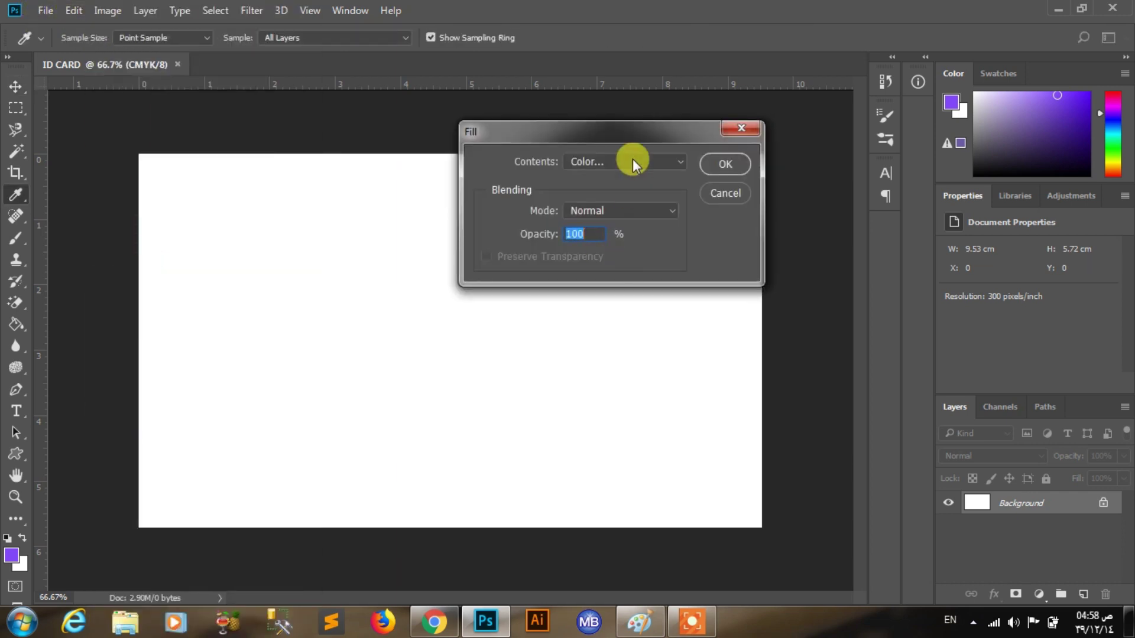
click(632, 160)
click(587, 202)
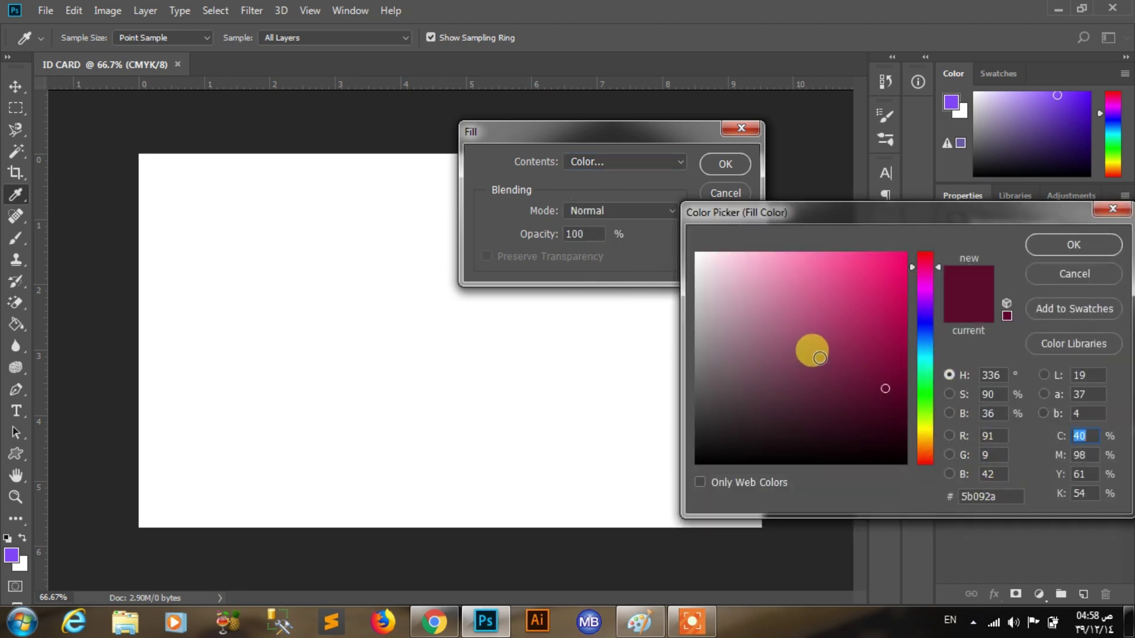
click(1008, 497)
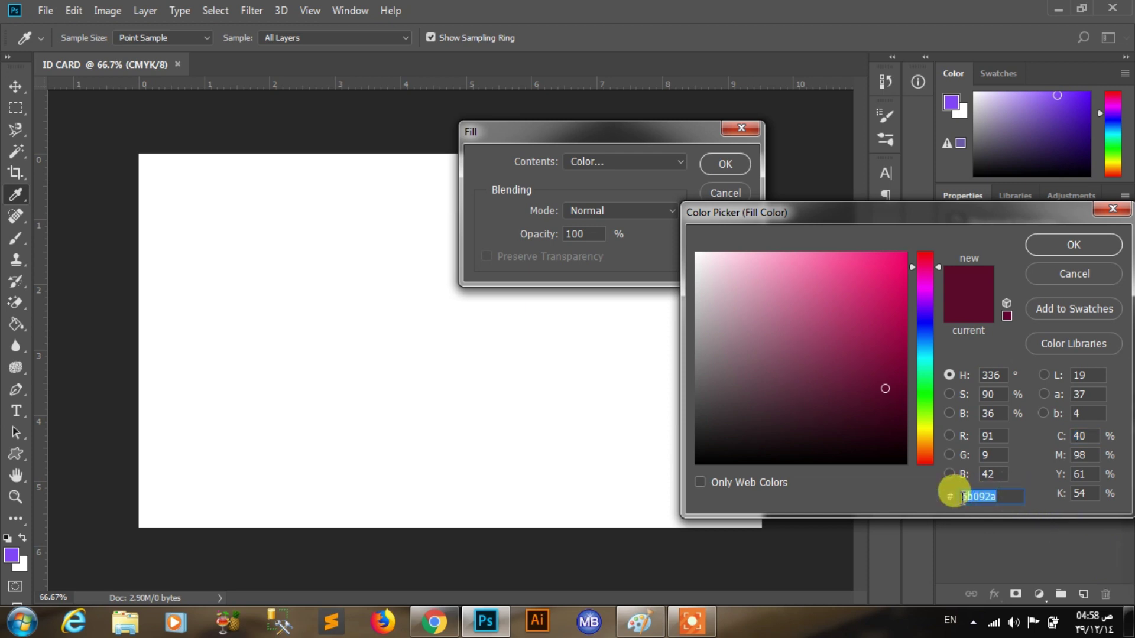
text(F)
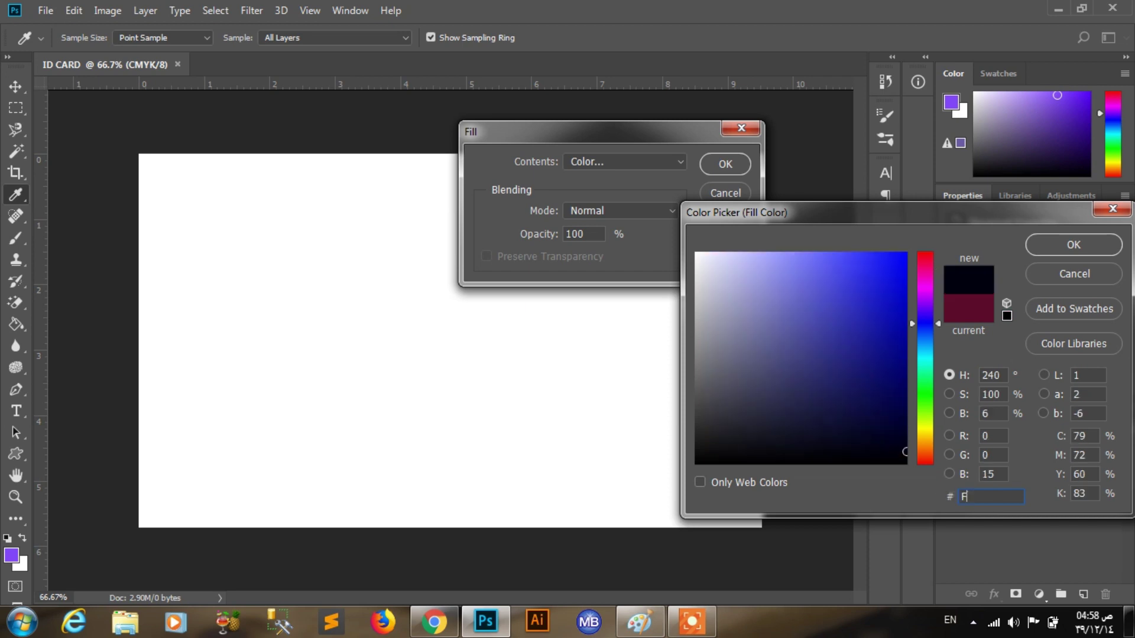
text(9)
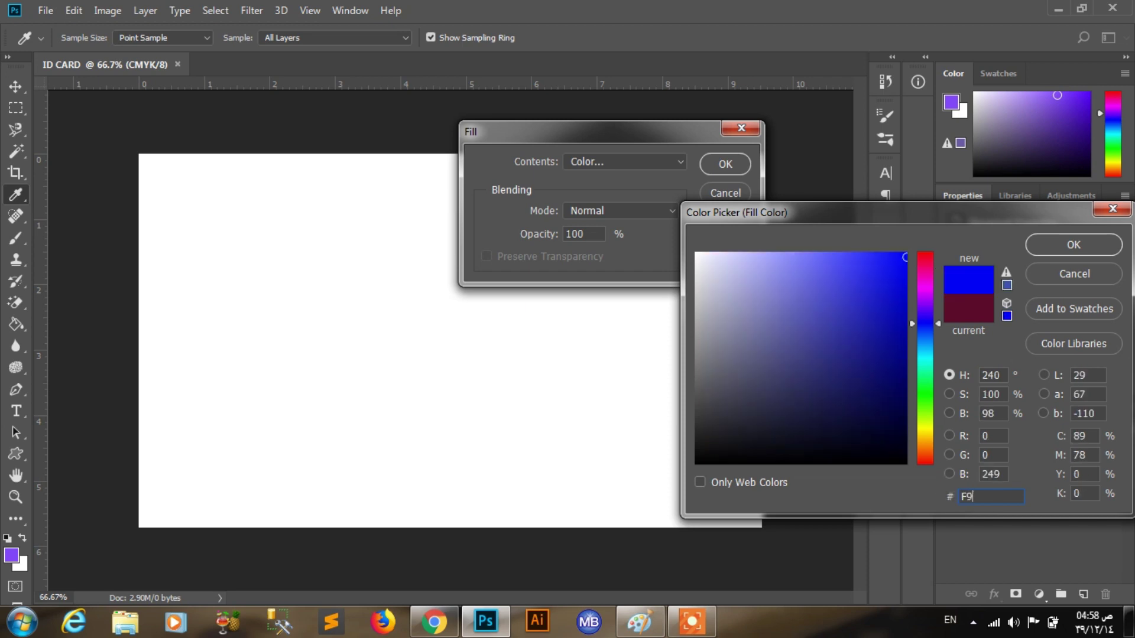
text(F5)
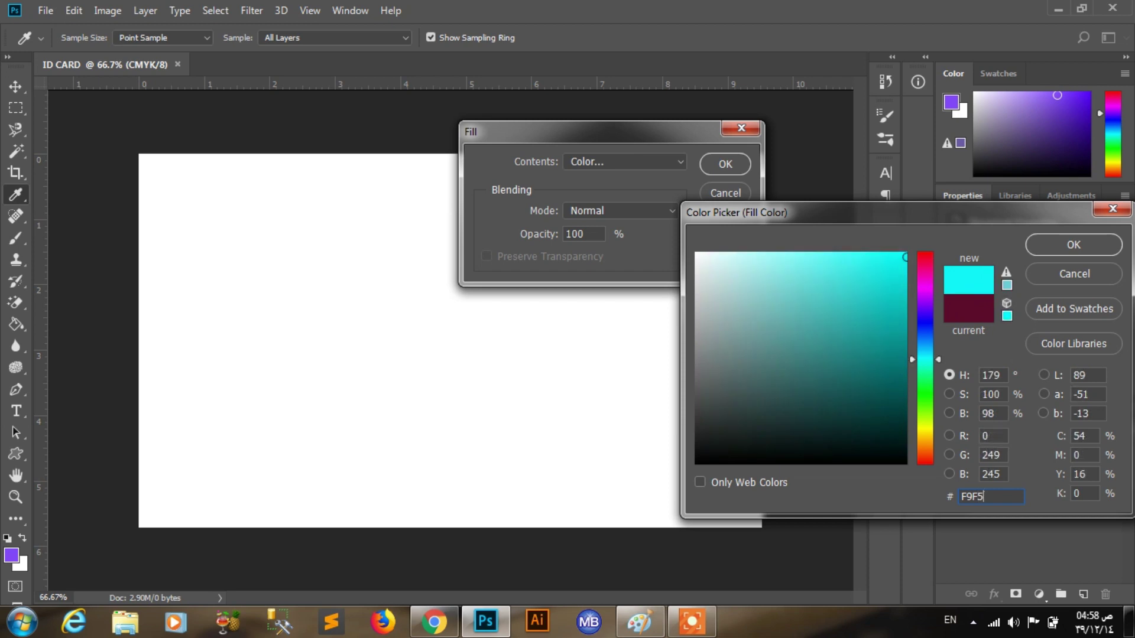
text(BA)
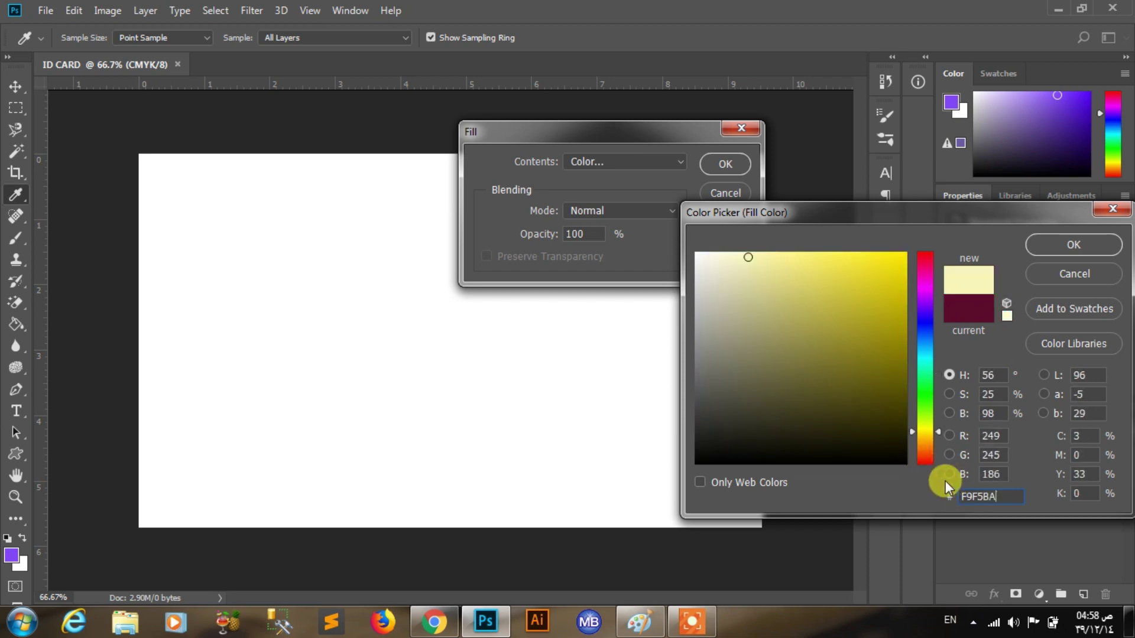
click(1090, 246)
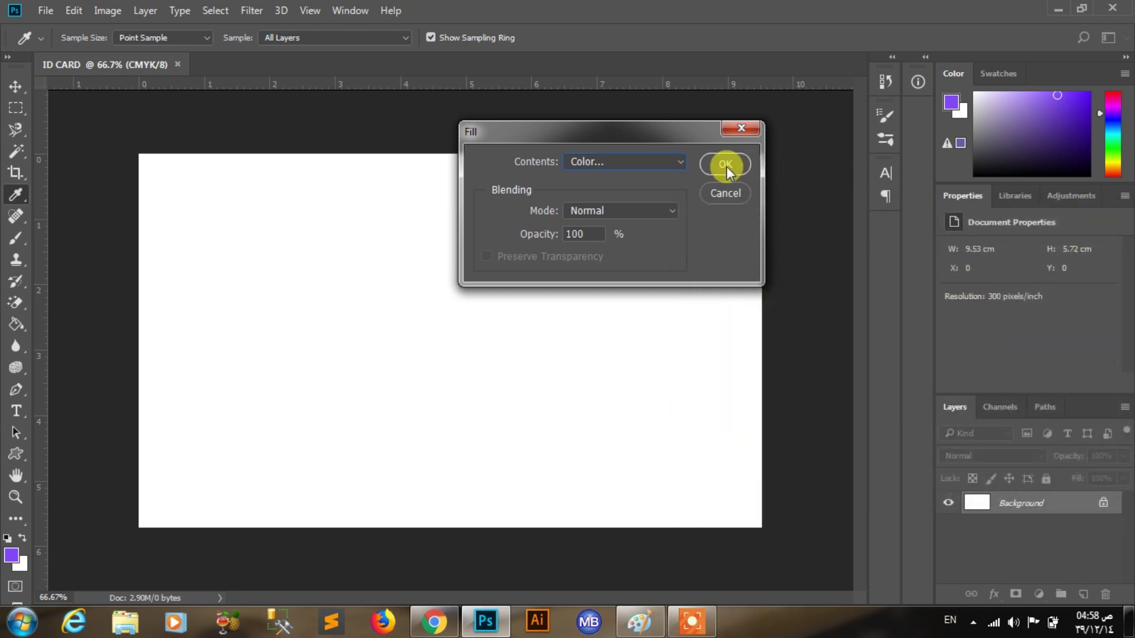
click(726, 165)
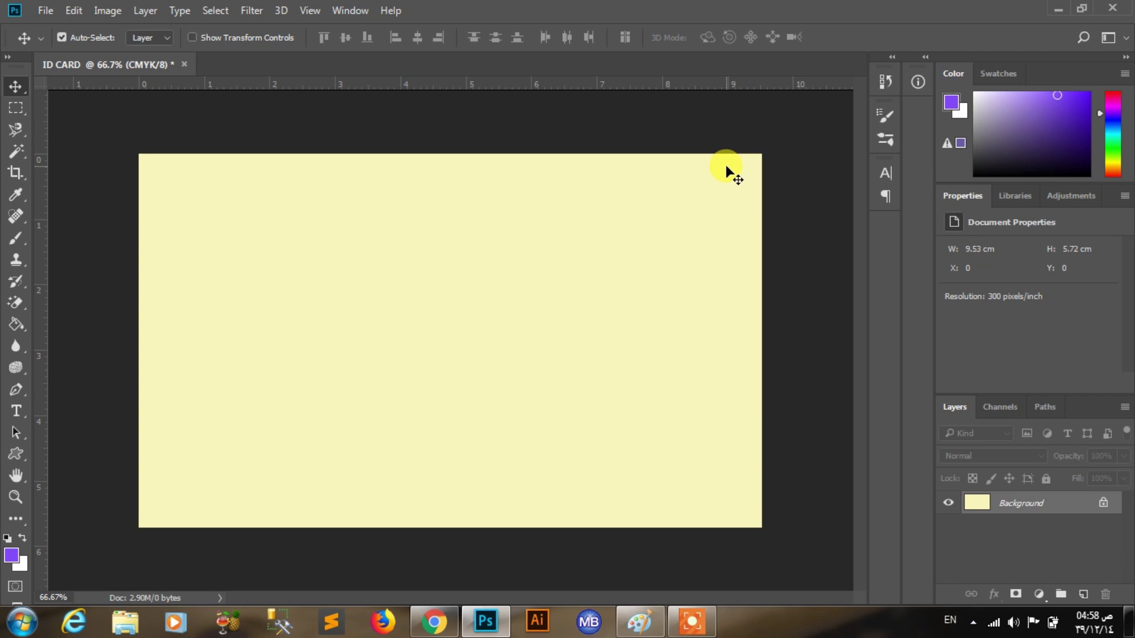
Step: Add an empty layer, then open School.jpg from the Desktop
click(1085, 594)
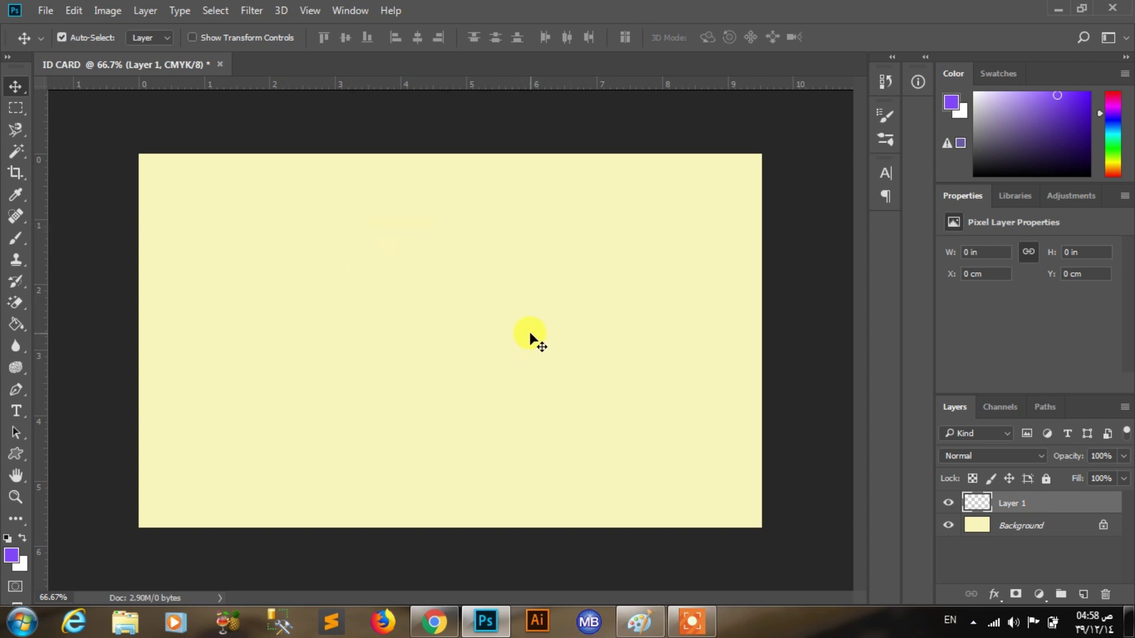
click(46, 11)
click(62, 45)
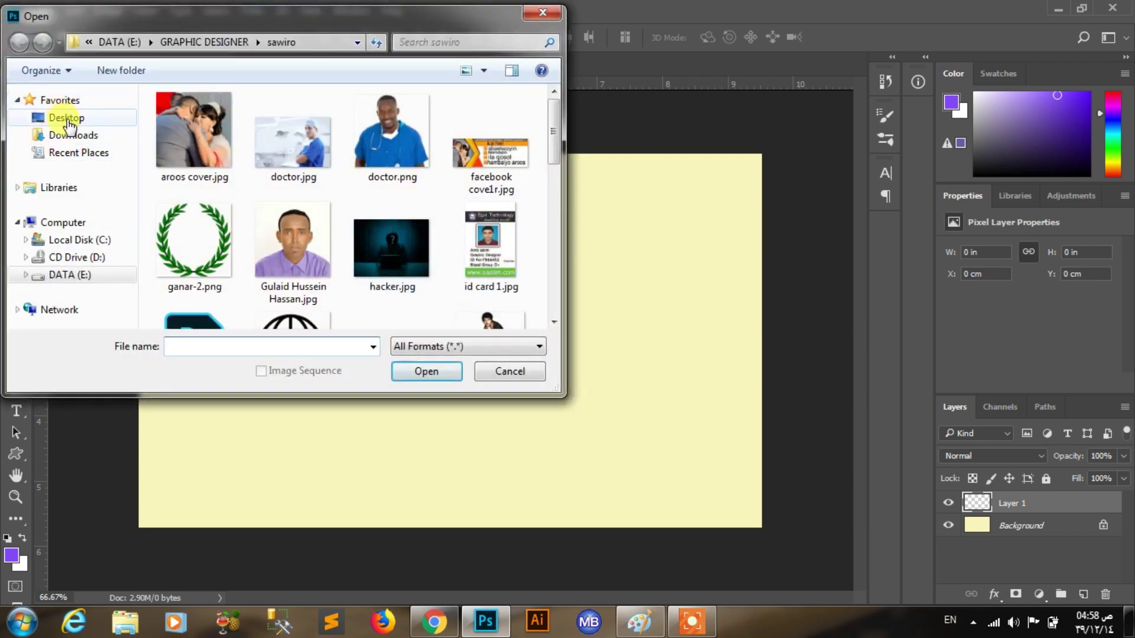
click(64, 118)
click(386, 222)
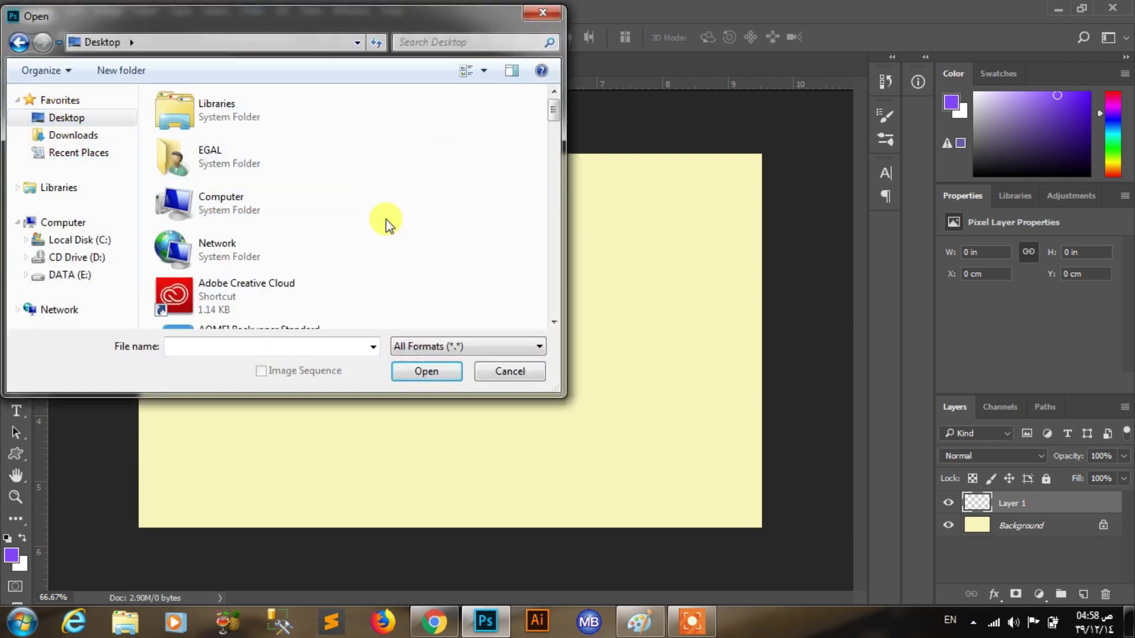
text(sc)
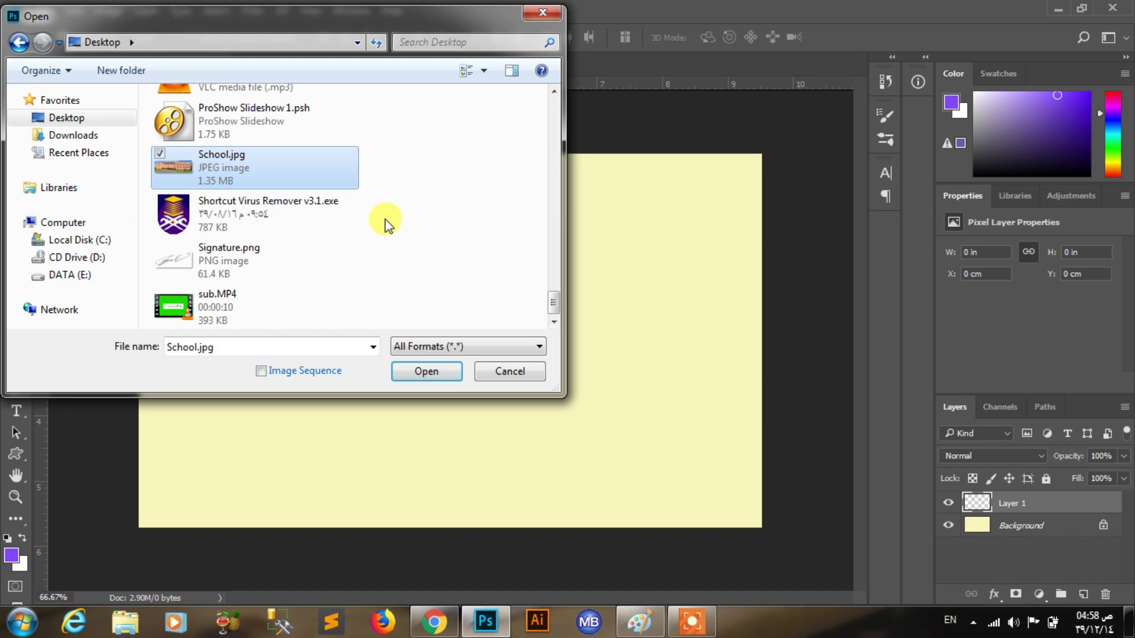
double_click(271, 169)
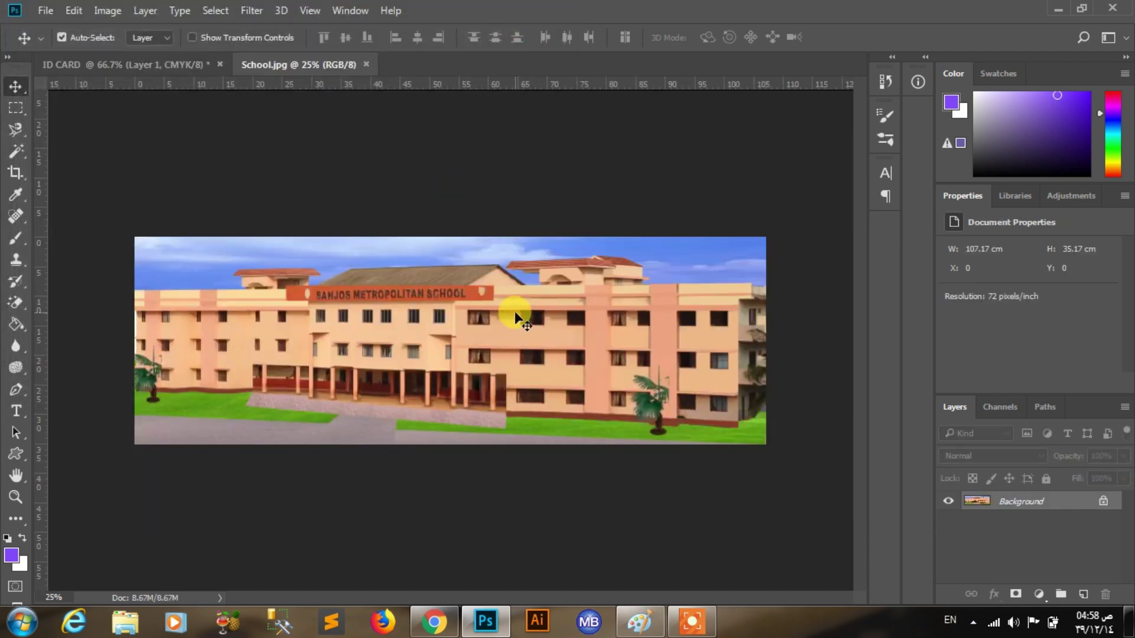
Step: Select all of School.jpg, copy it, and return to ID CARD
key(ctrl+a)
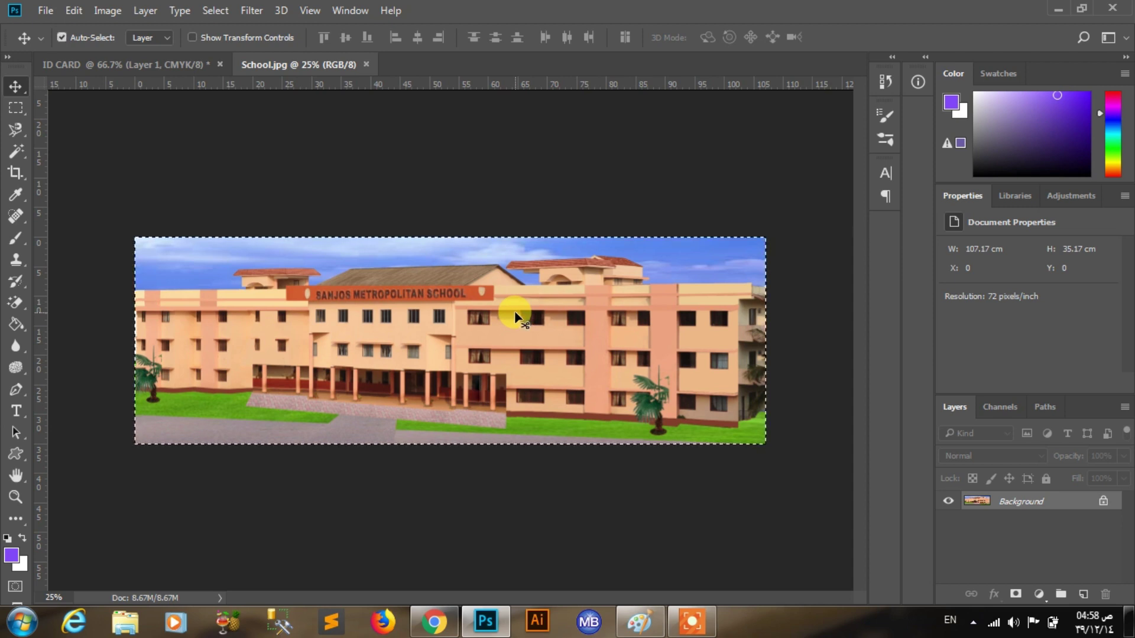
click(65, 12)
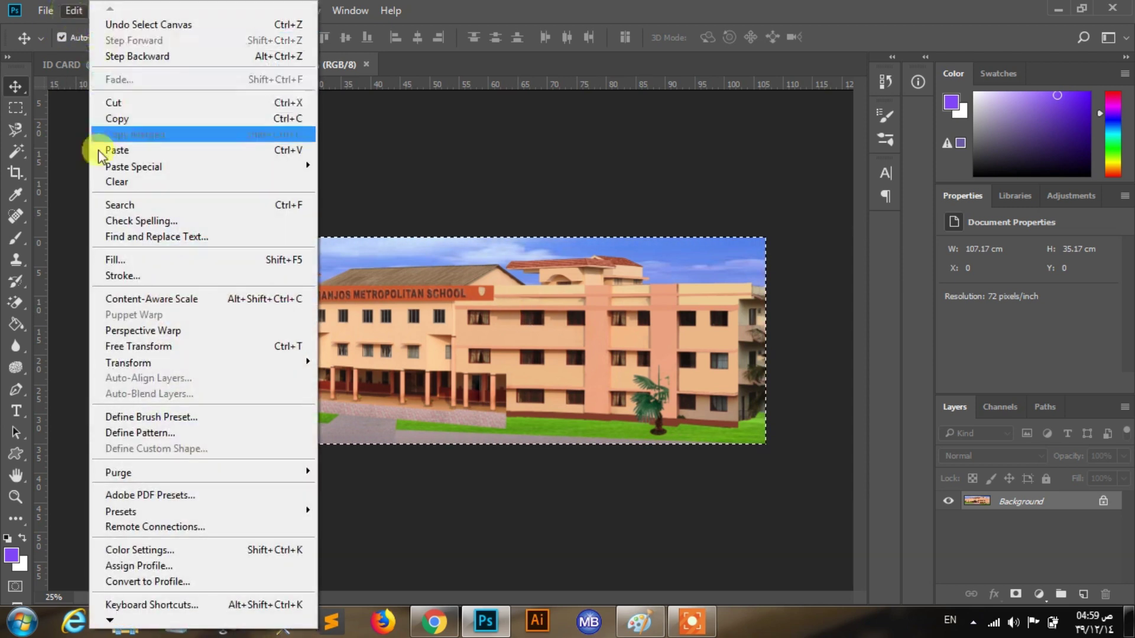
click(112, 121)
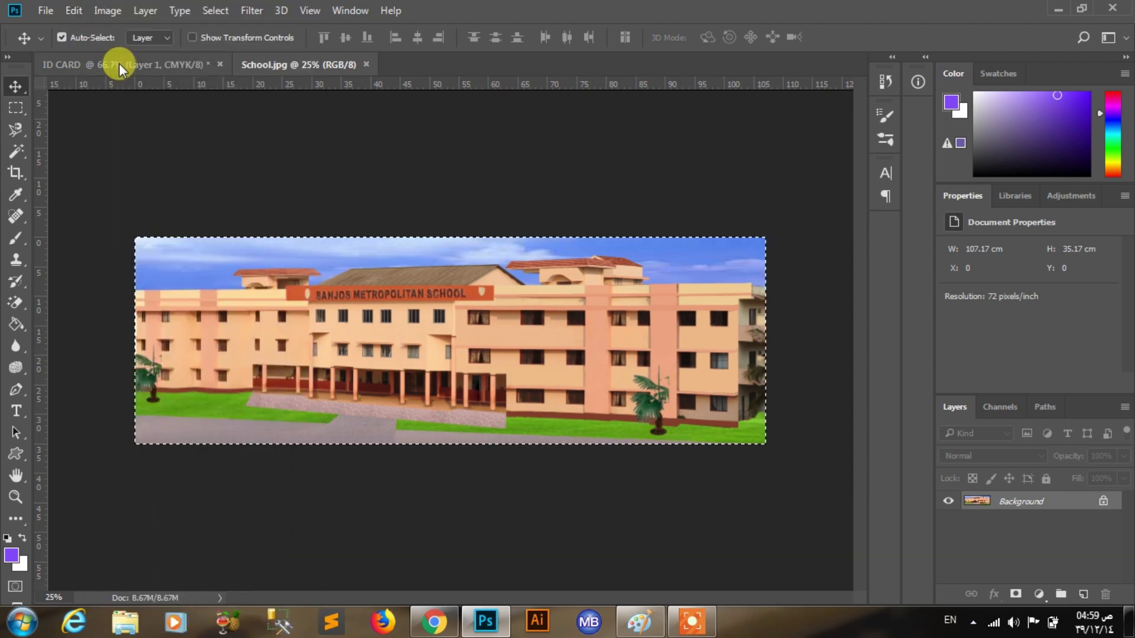
click(119, 63)
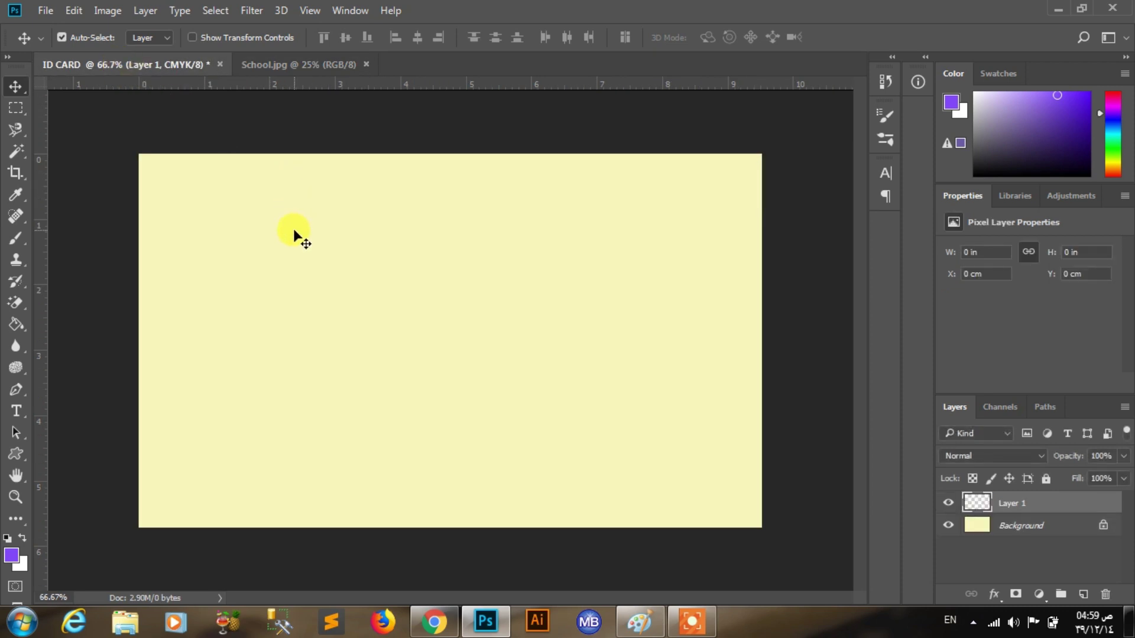
Step: Paste the school photo into the card and roughly shrink it onto the canvas
click(74, 11)
click(104, 144)
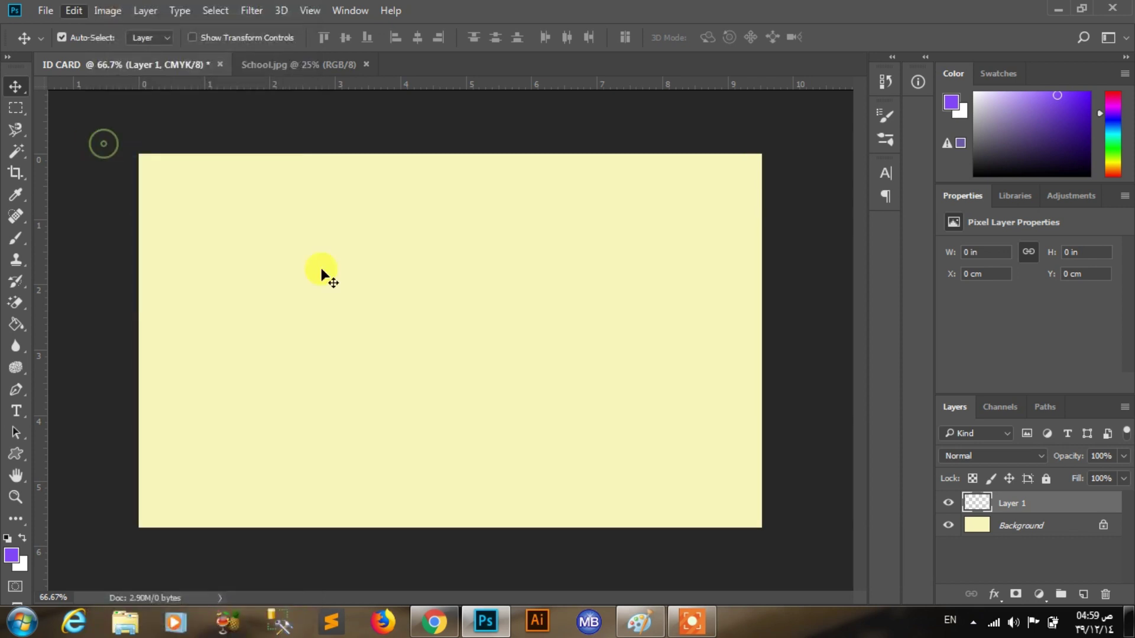
key(ctrl+minus)
key(ctrl+minus)
key(ctrl+minus)
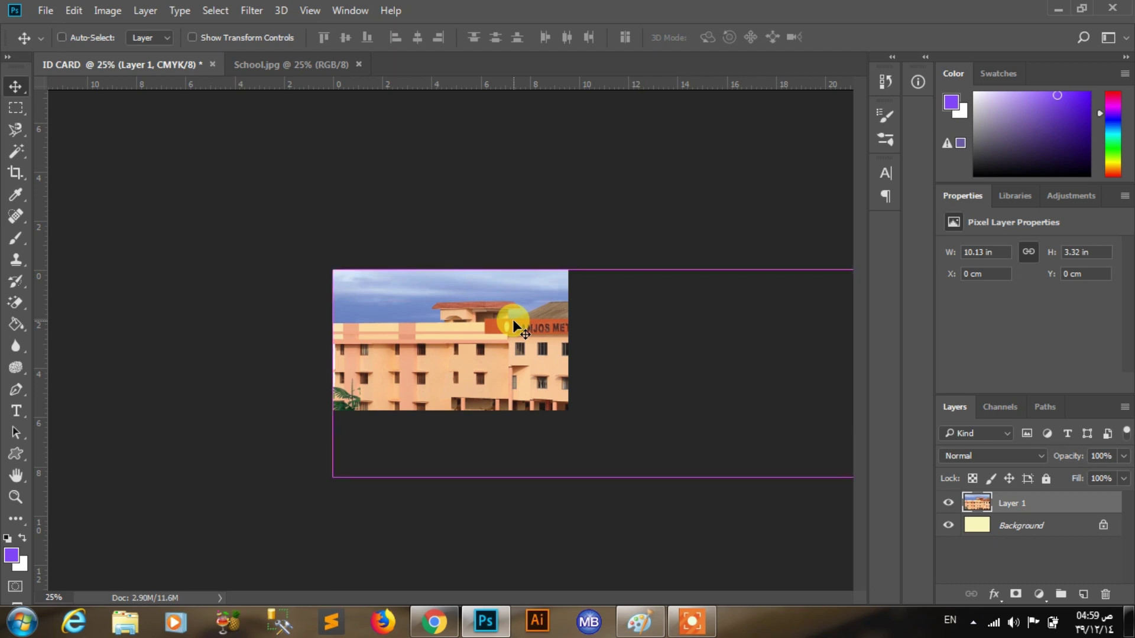
key(ctrl+t)
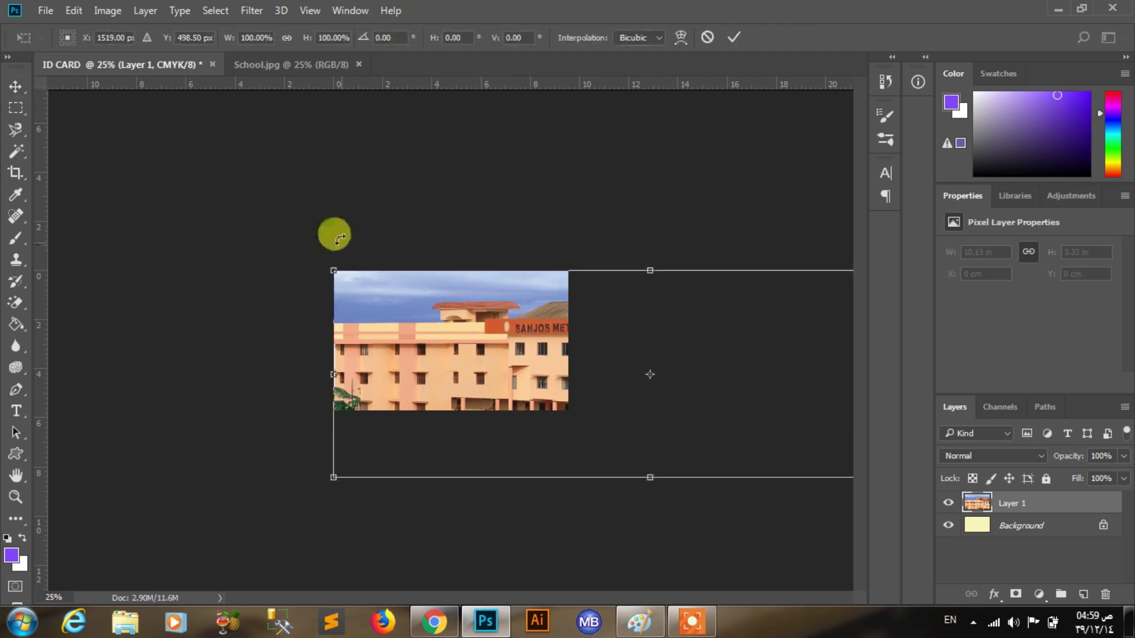
drag(332, 271, 769, 424)
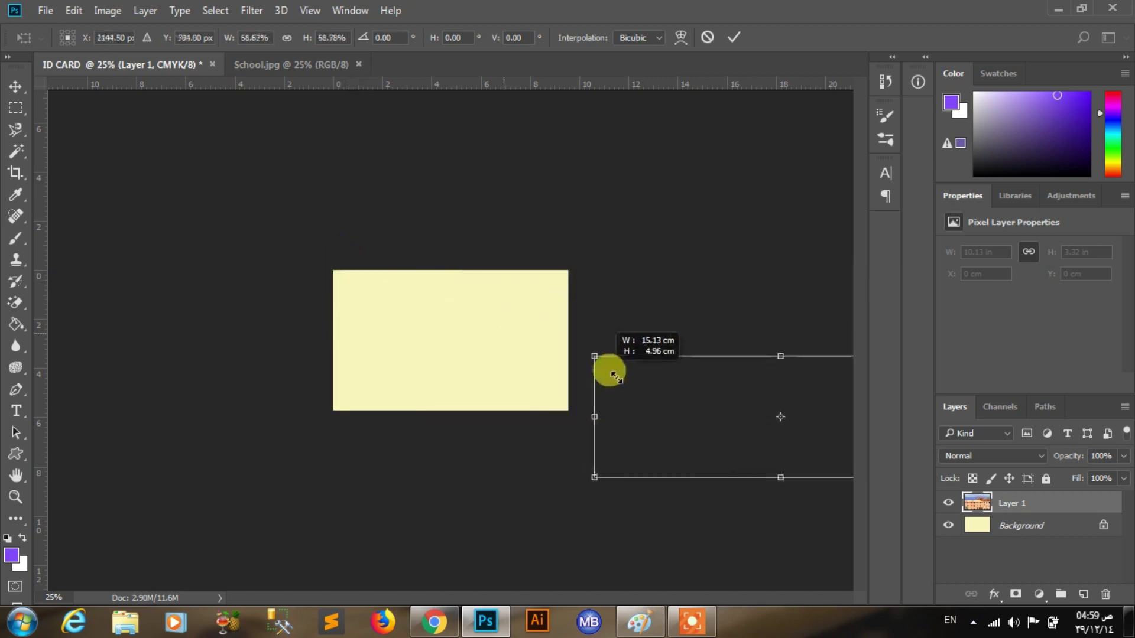
mouse_move(769, 425)
mouse_down()
mouse_move(798, 424)
mouse_move(414, 352)
mouse_move(381, 333)
mouse_up()
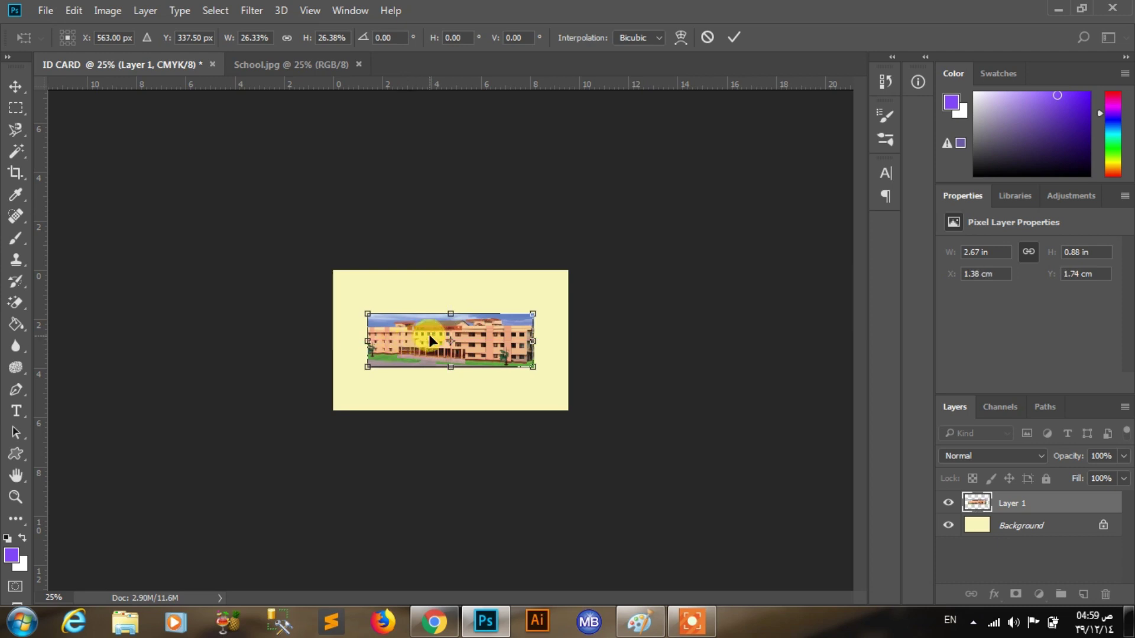
key(ctrl+0)
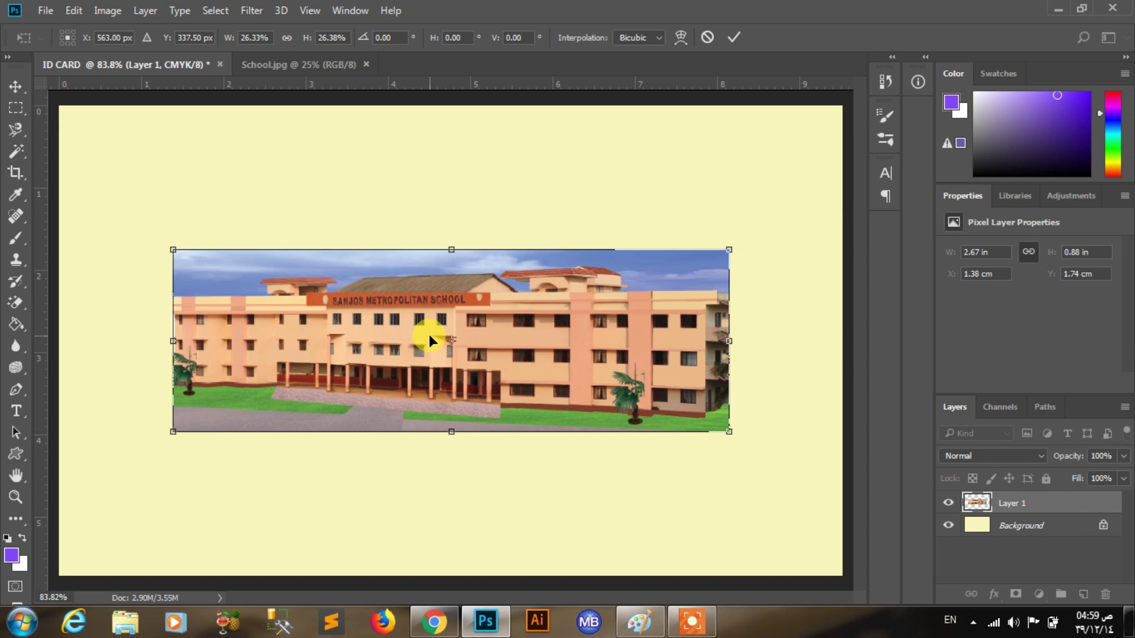
key(ctrl+plus)
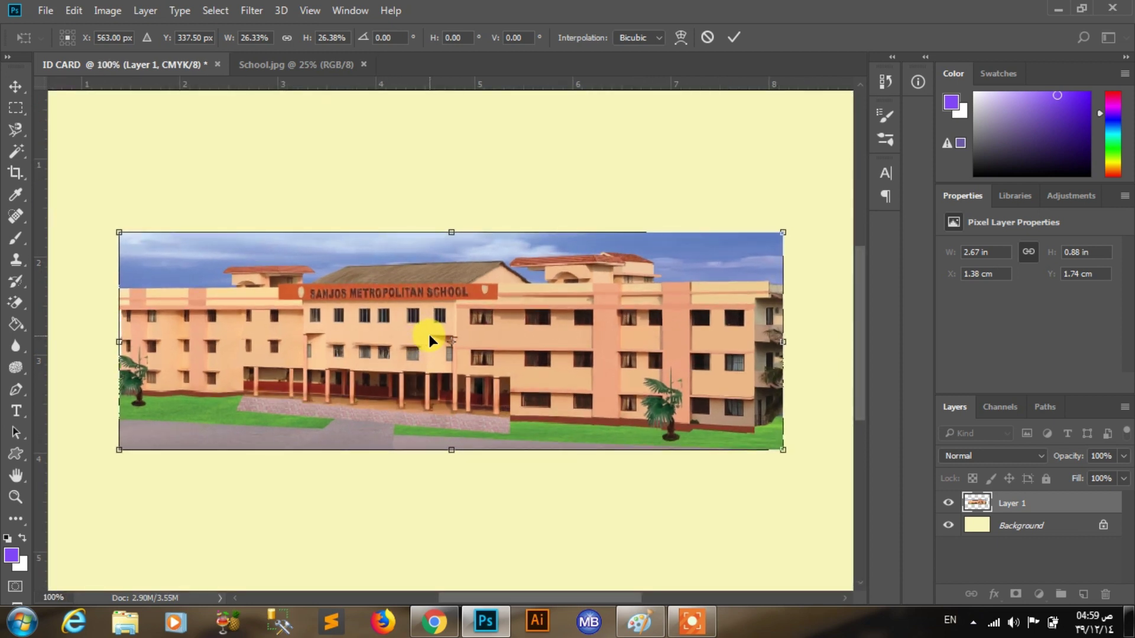
key(ctrl+0)
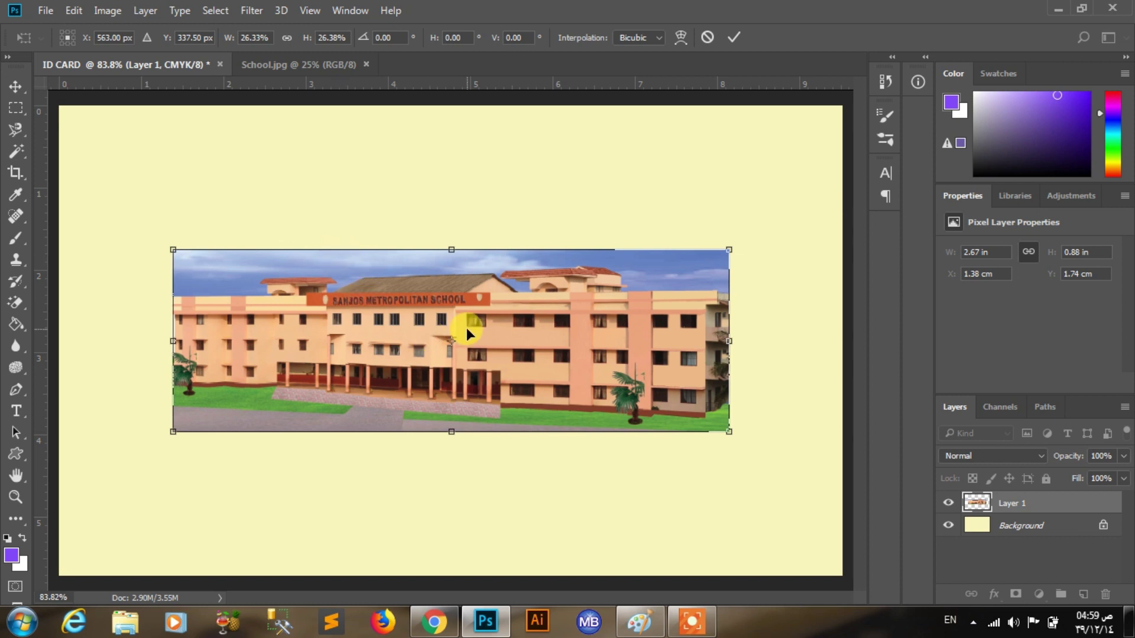
key(ctrl+minus)
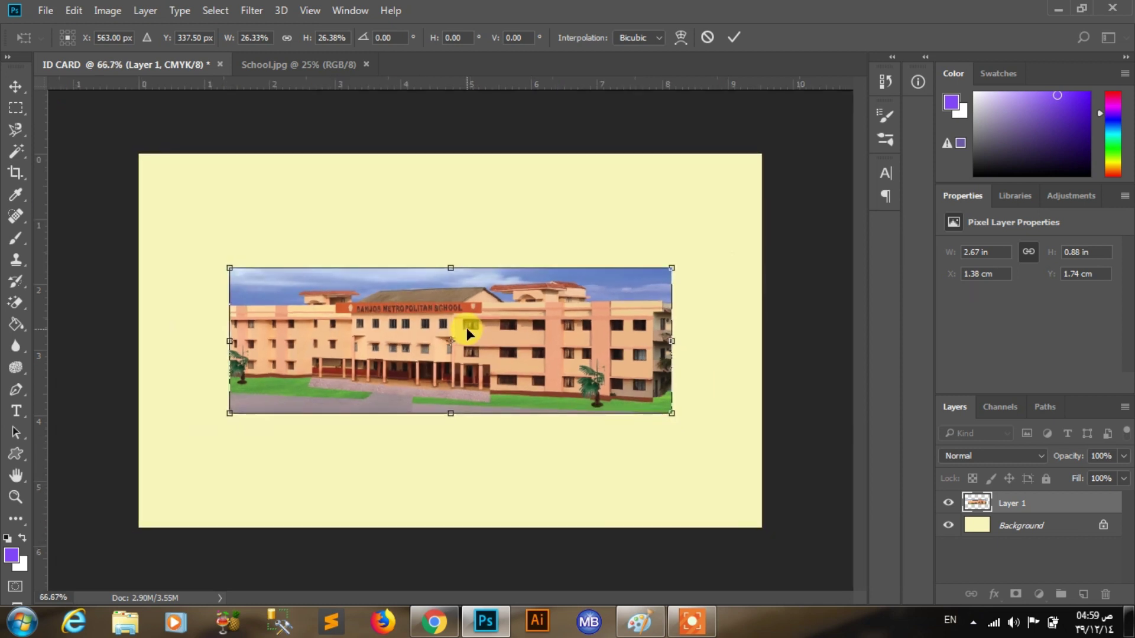
key(ctrl+minus)
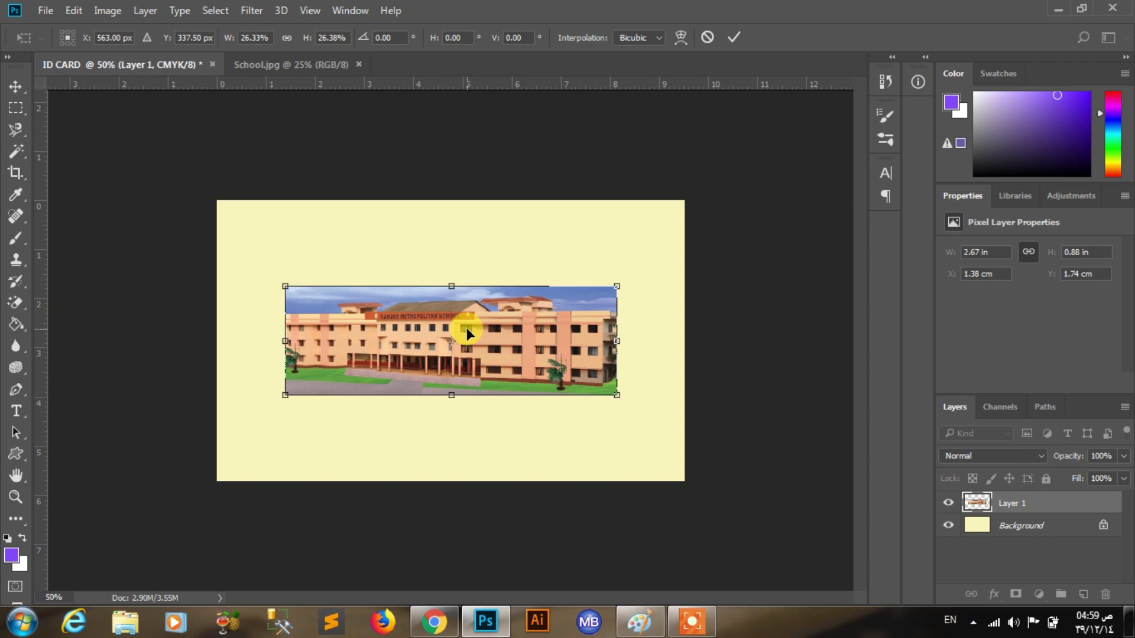
key(ctrl+plus)
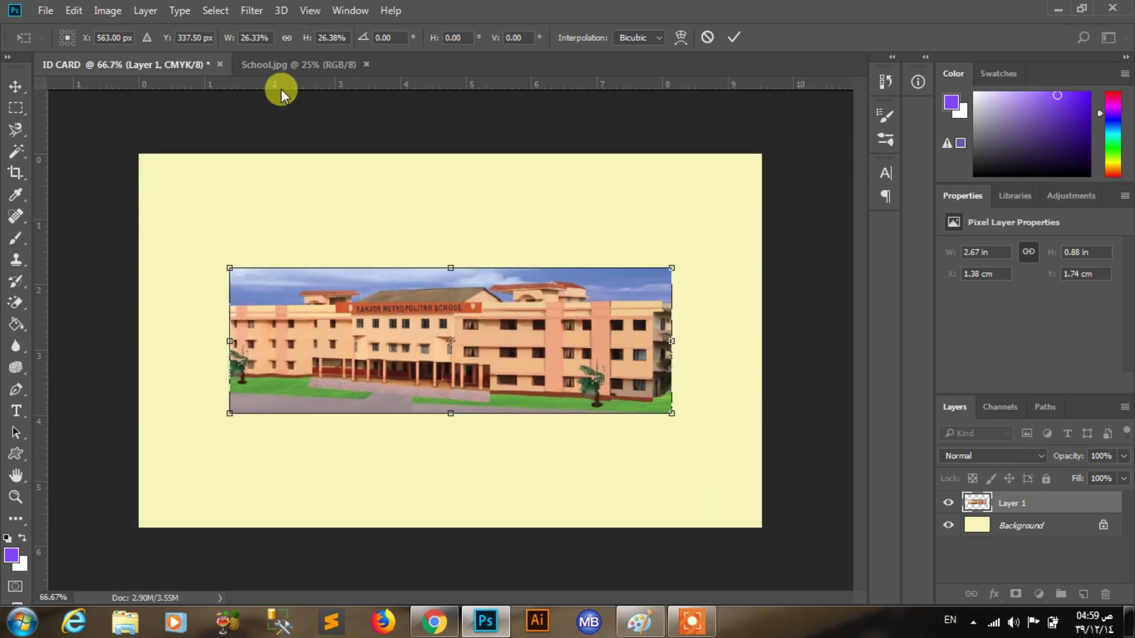
Step: Stretch the photo to the card's top, bottom, left and right edges and commit
drag(231, 268, 160, 188)
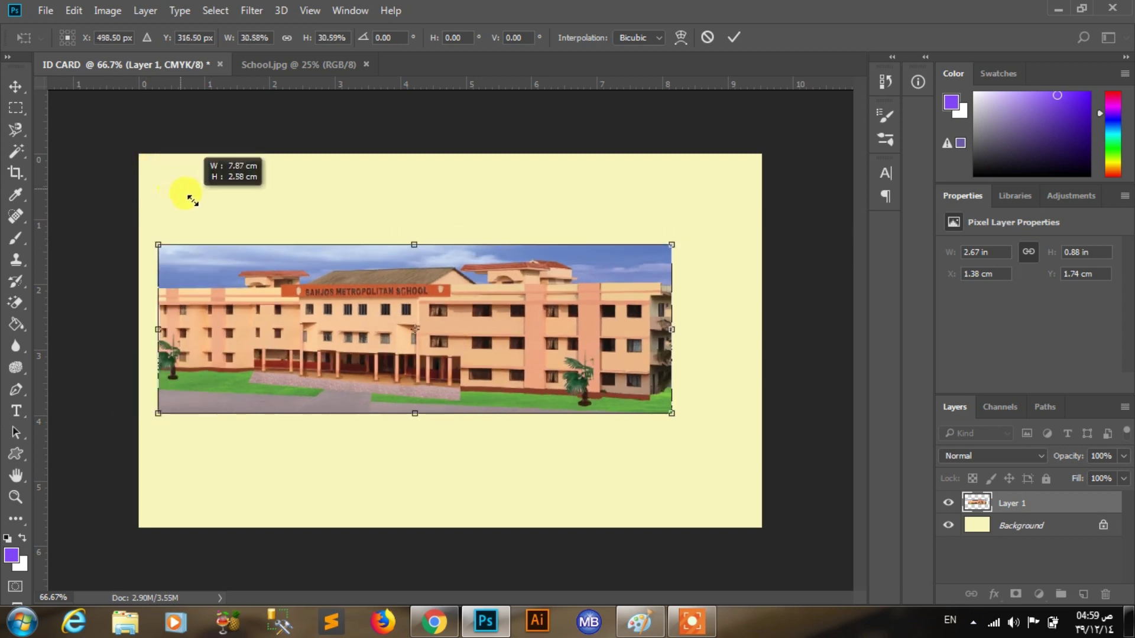
drag(159, 188, 189, 195)
drag(419, 251, 421, 154)
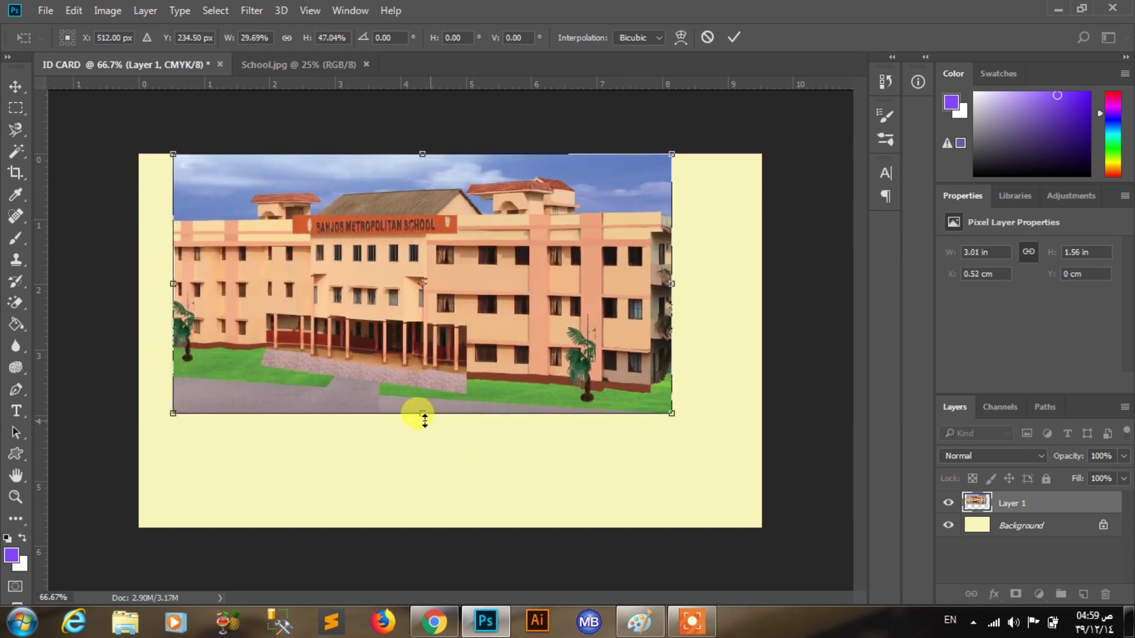
mouse_move(419, 412)
mouse_down()
mouse_move(427, 526)
mouse_move(419, 521)
mouse_up()
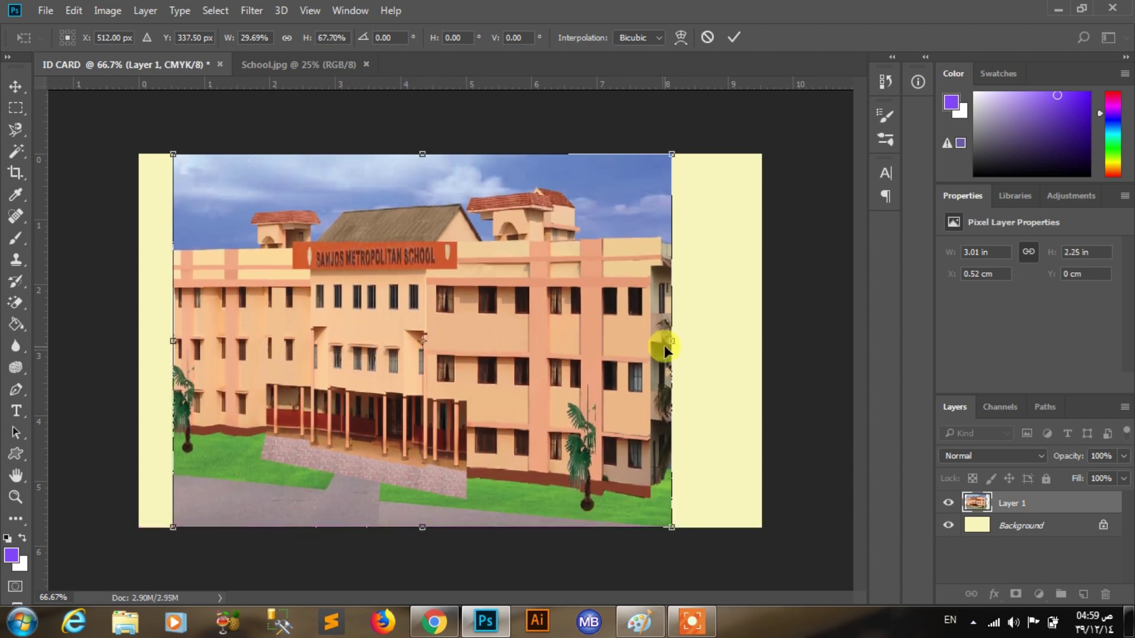
drag(671, 345, 764, 349)
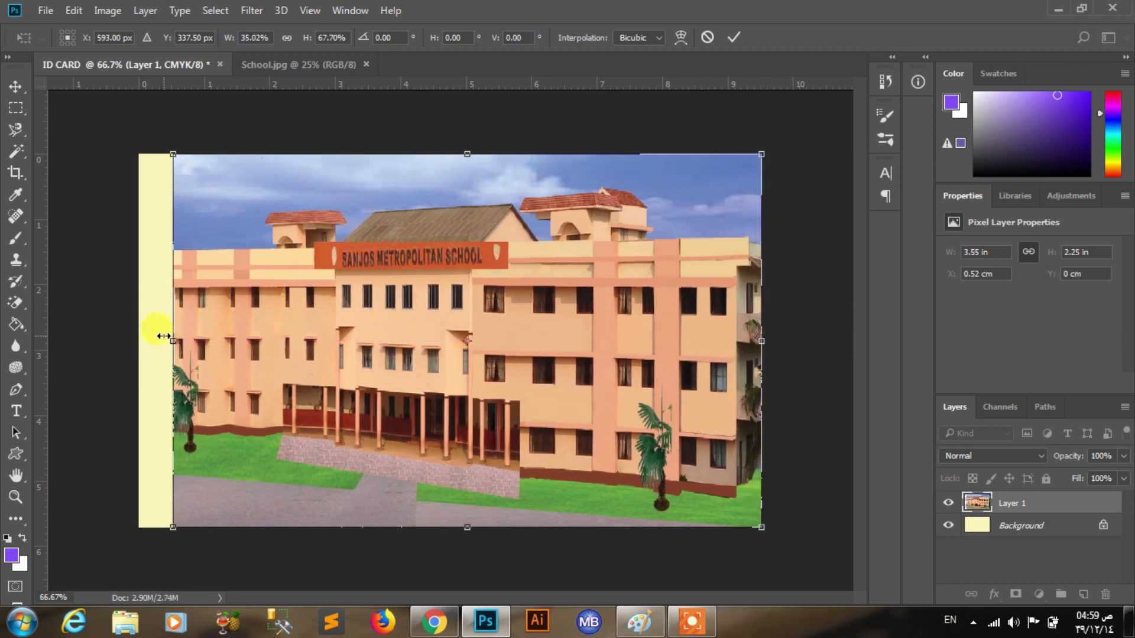
drag(173, 341, 139, 338)
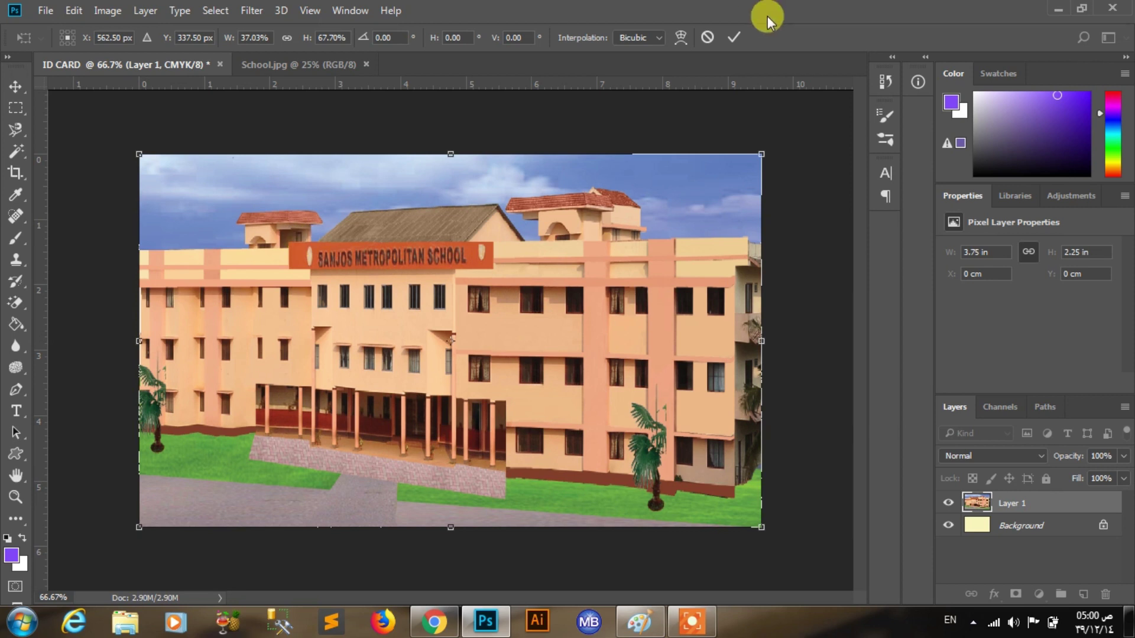
click(737, 37)
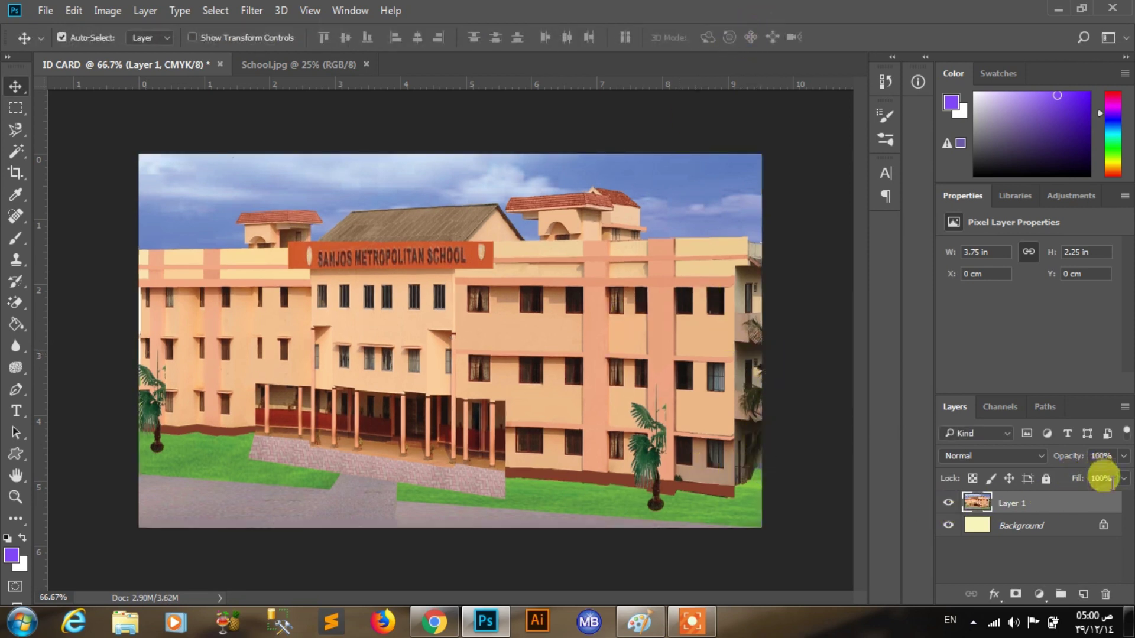
Step: Set the photo layer to 26% opacity and Multiply, hide it, and add a new layer
click(1123, 456)
drag(1123, 476, 1067, 477)
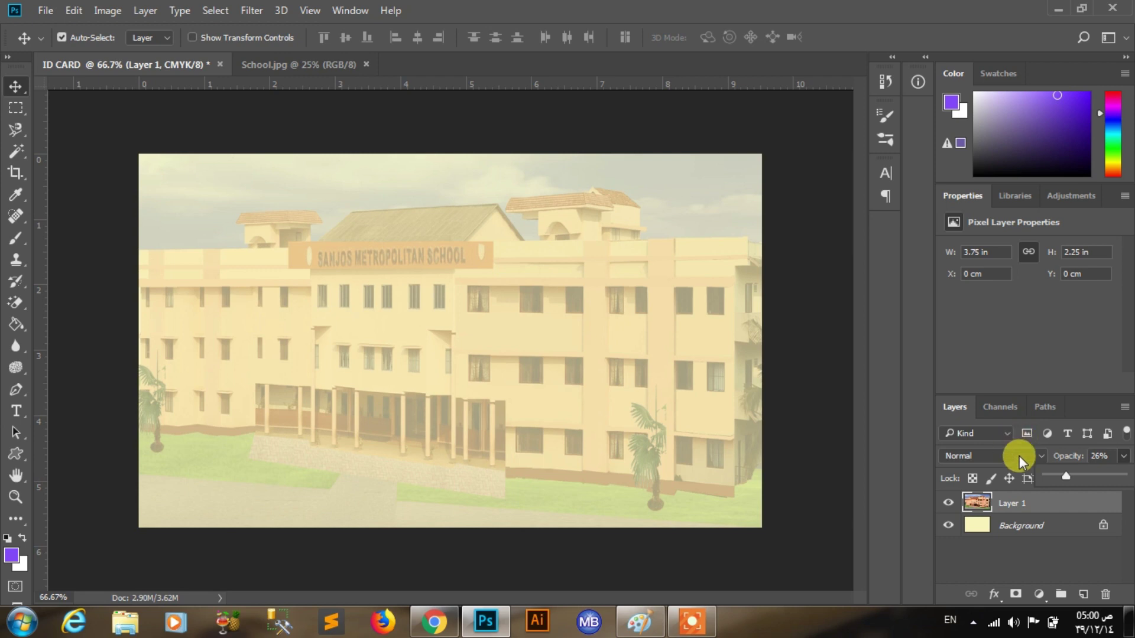
click(1042, 456)
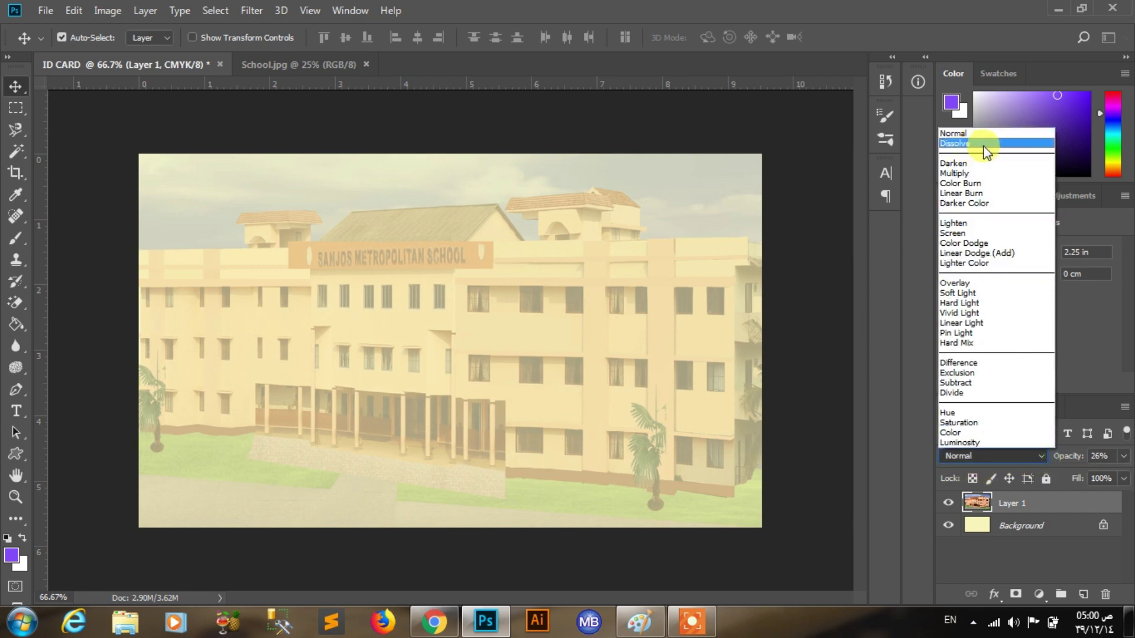
click(979, 174)
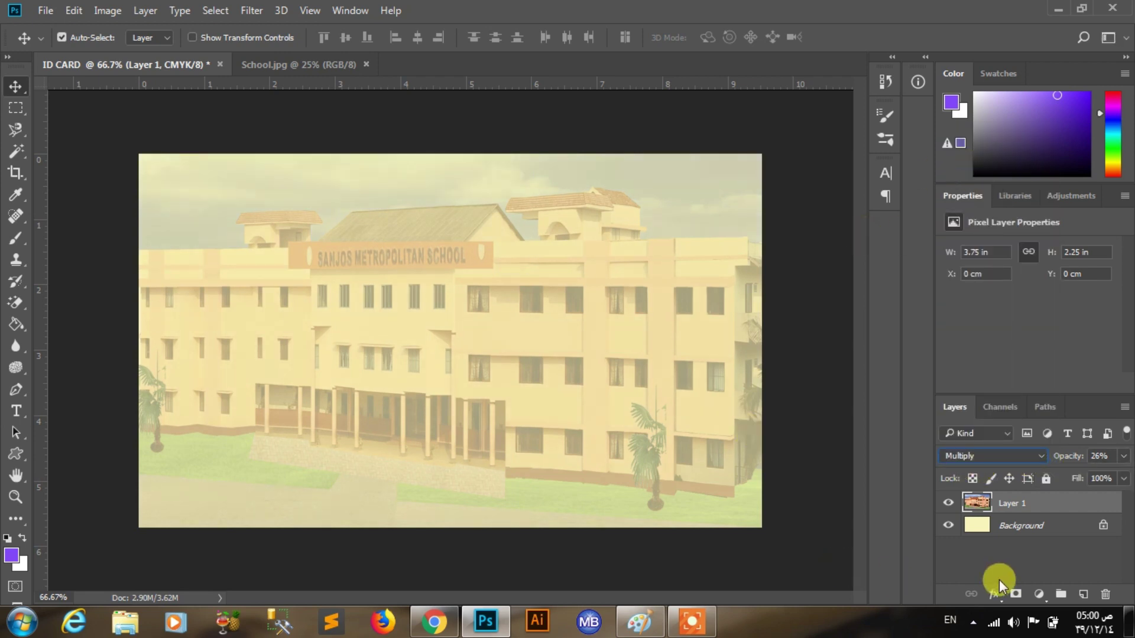
click(949, 504)
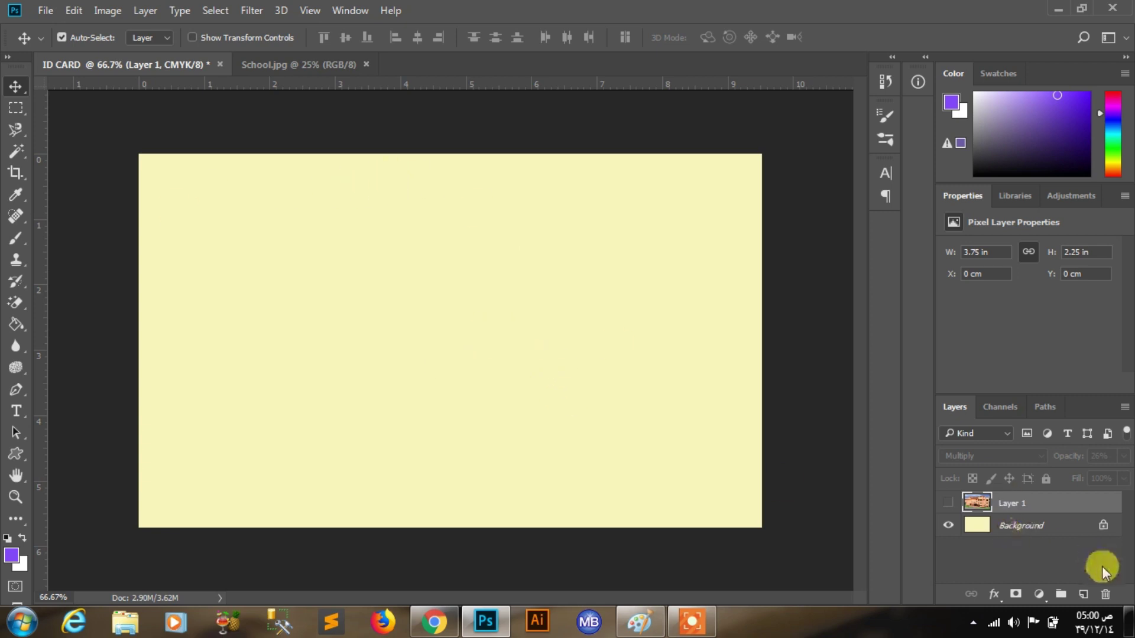
click(1084, 594)
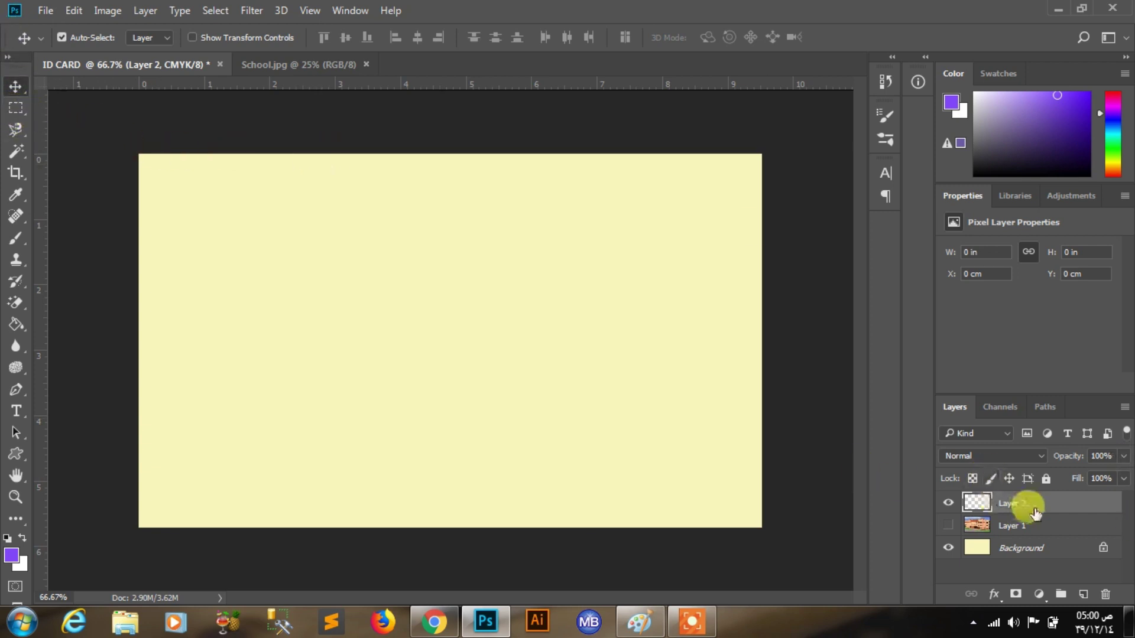
Step: Rename the new empty layer above the hidden photo to TOP
double_click(1035, 512)
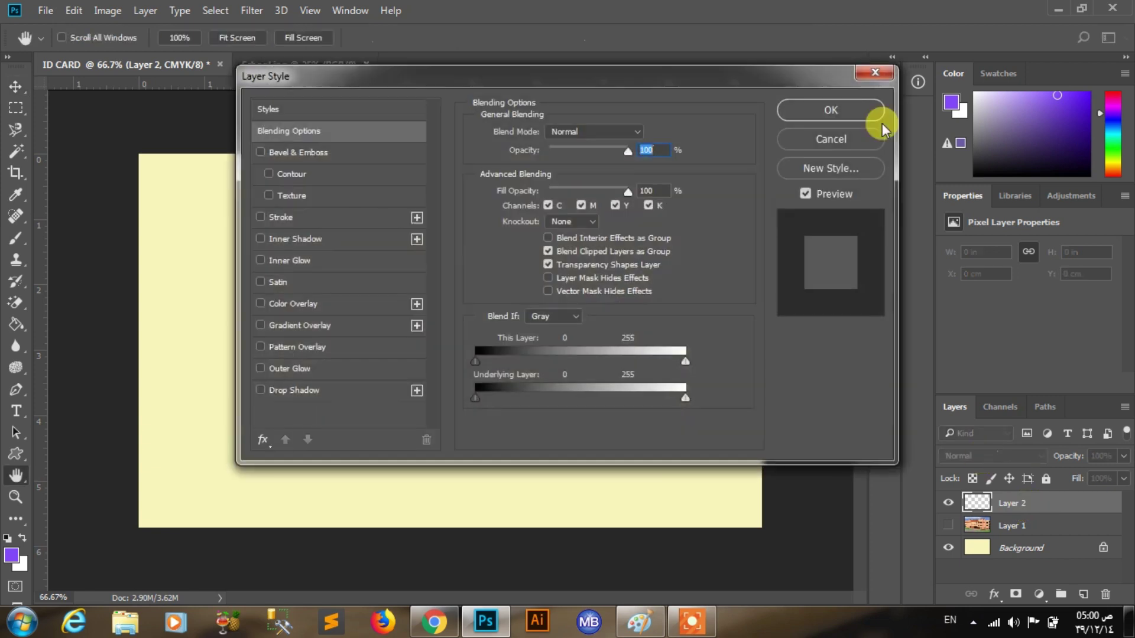
key(Escape)
double_click(1008, 503)
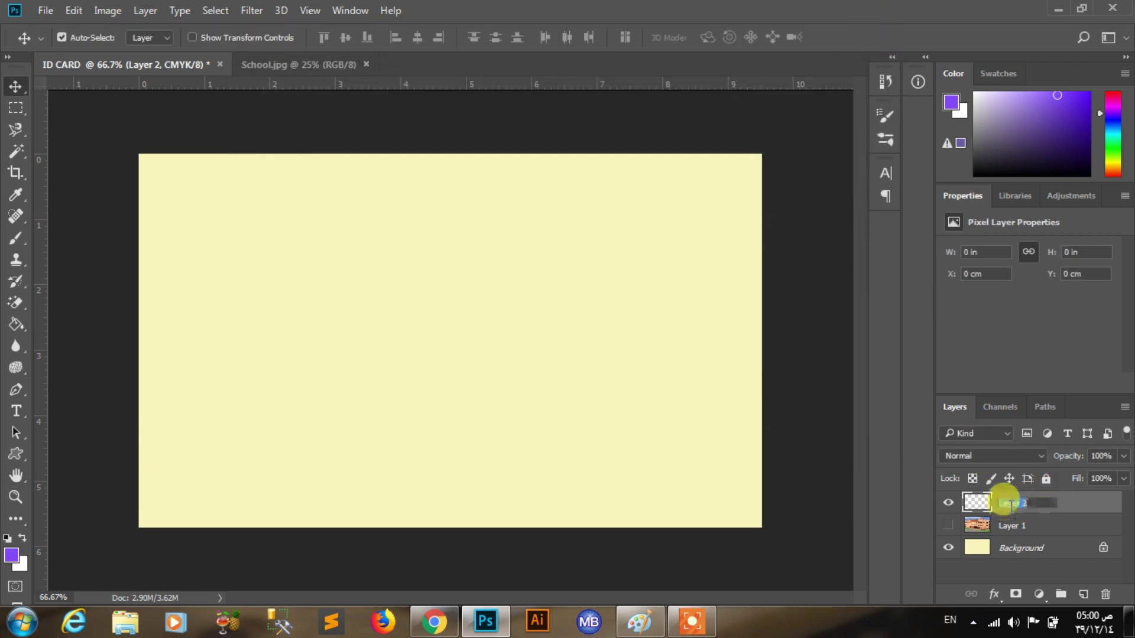
text(TOP)
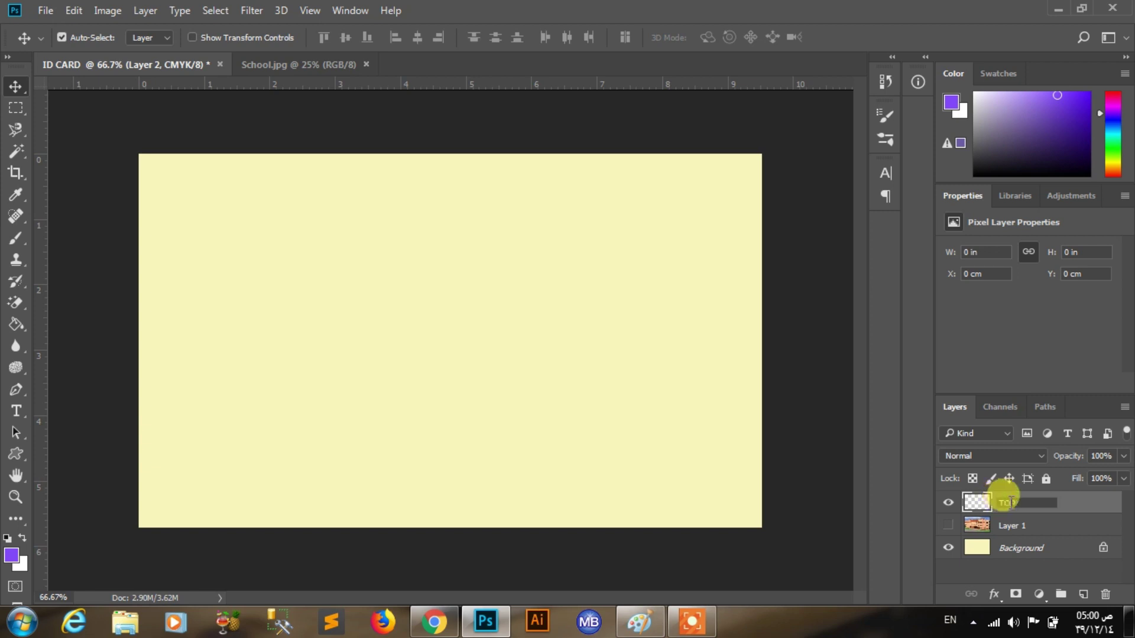
key(Return)
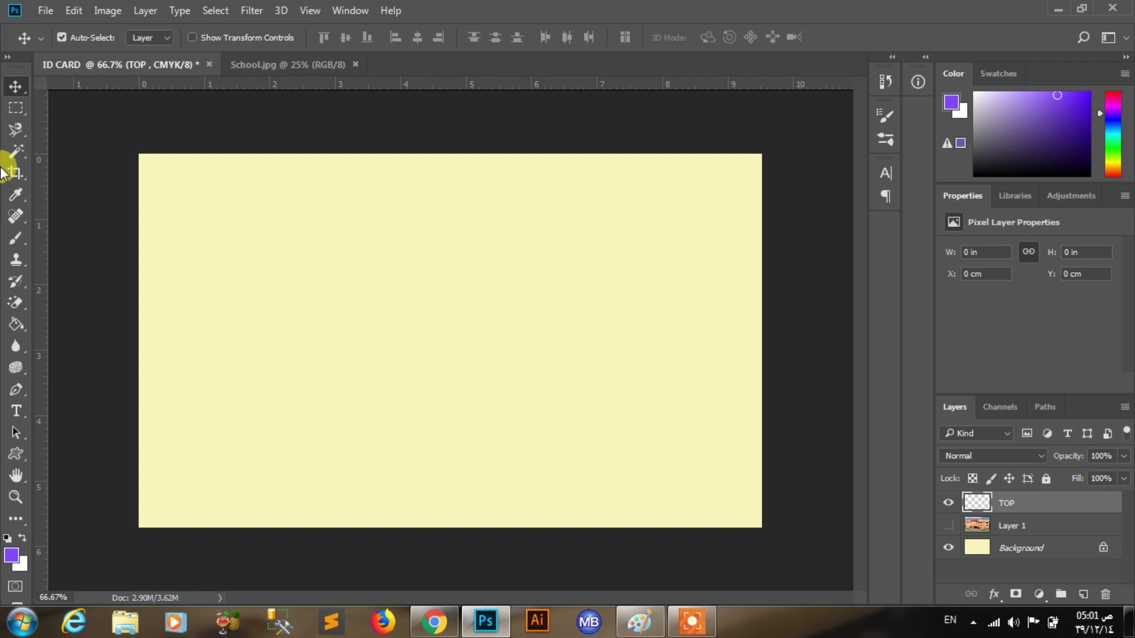
click(10, 113)
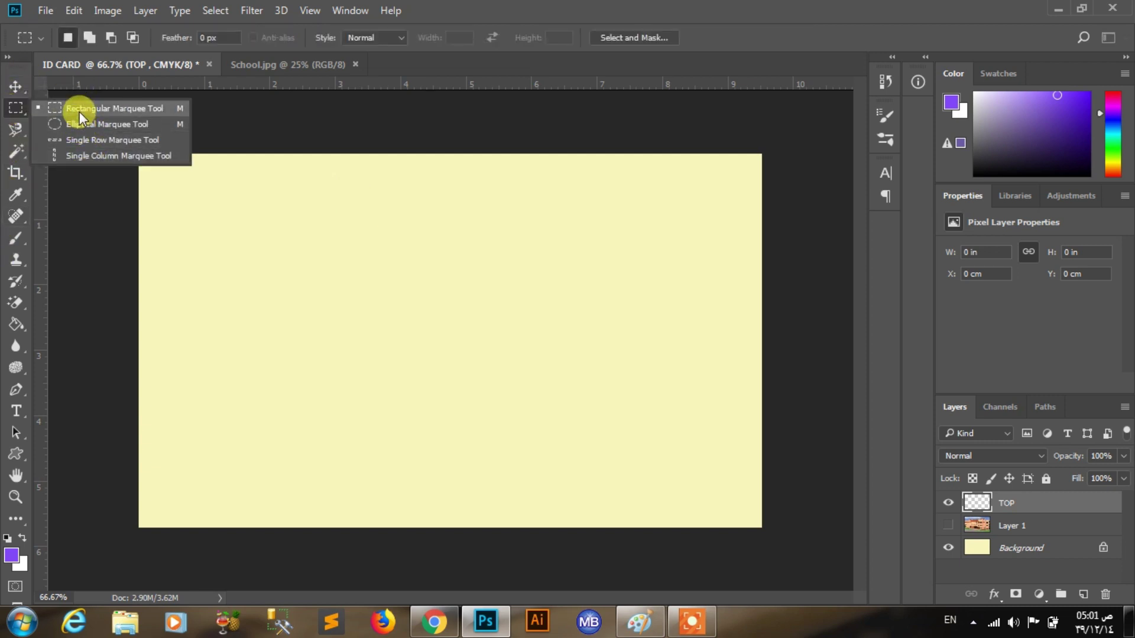
Step: Select a wide strip across the card top and fill it with maroon 5B092A
click(80, 111)
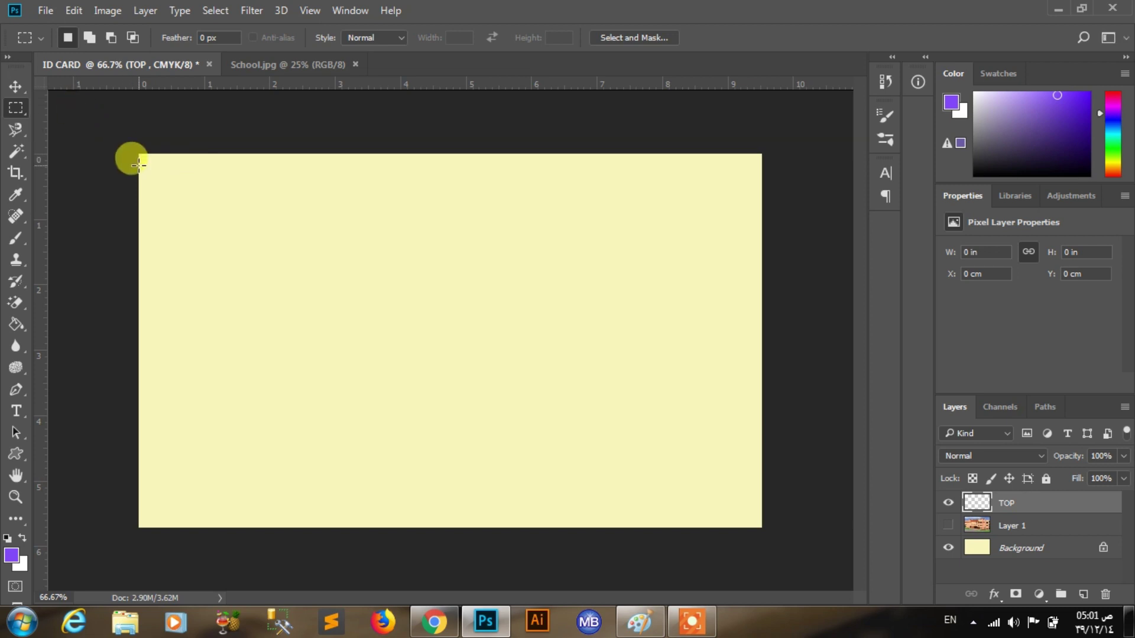
mouse_move(136, 157)
mouse_down()
mouse_move(749, 274)
mouse_move(762, 255)
mouse_up()
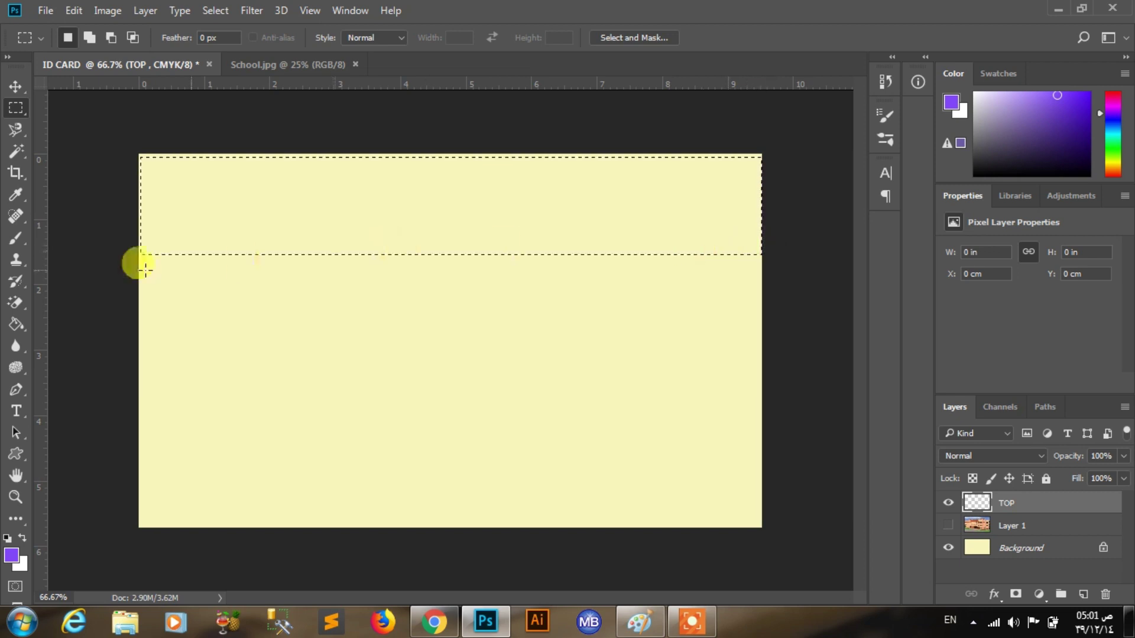
right_click(298, 189)
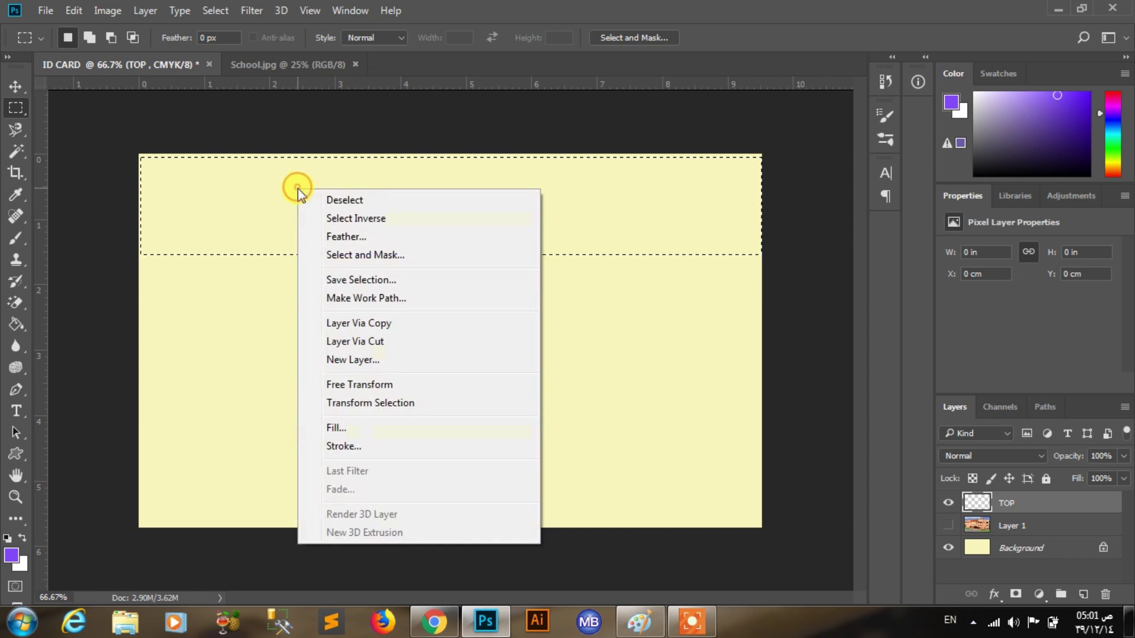
click(339, 425)
click(637, 163)
click(600, 197)
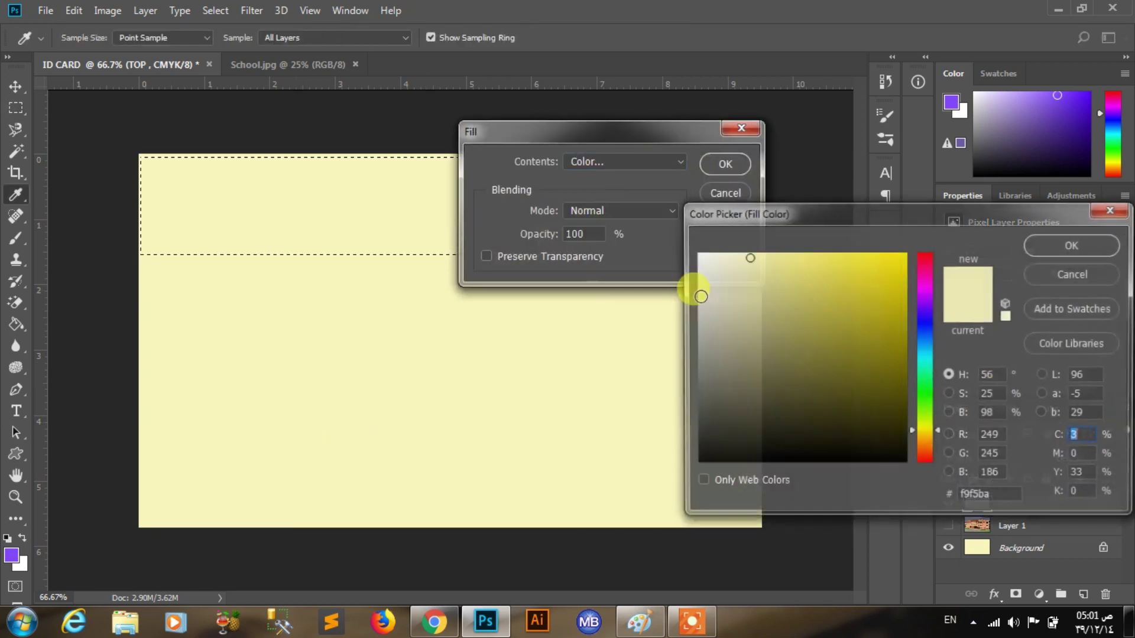
drag(1005, 496, 942, 497)
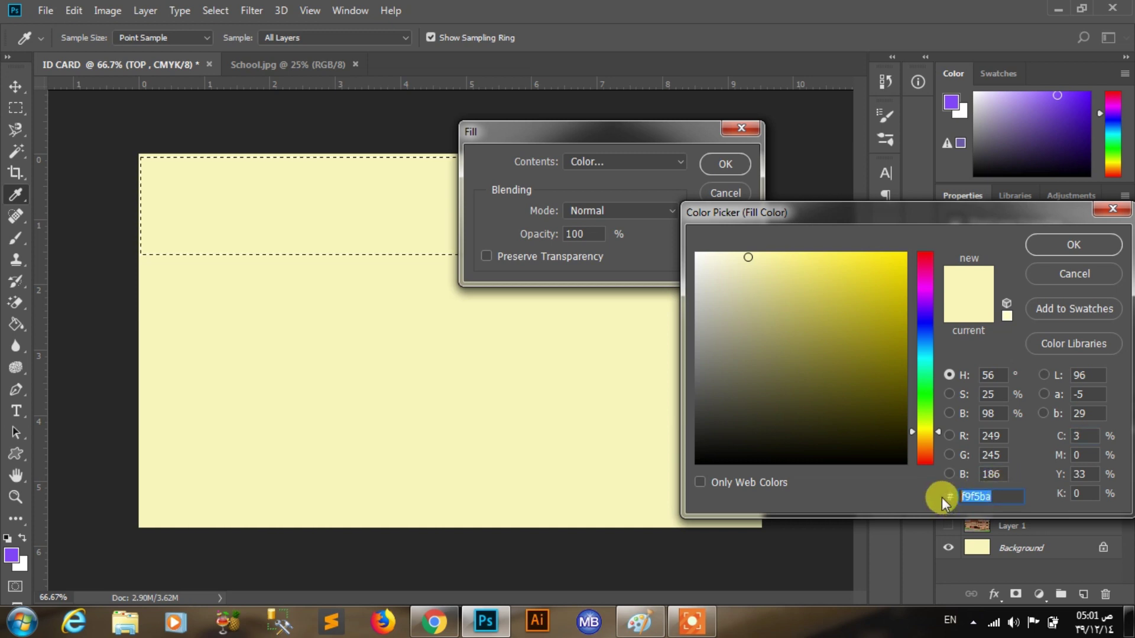
text(5B)
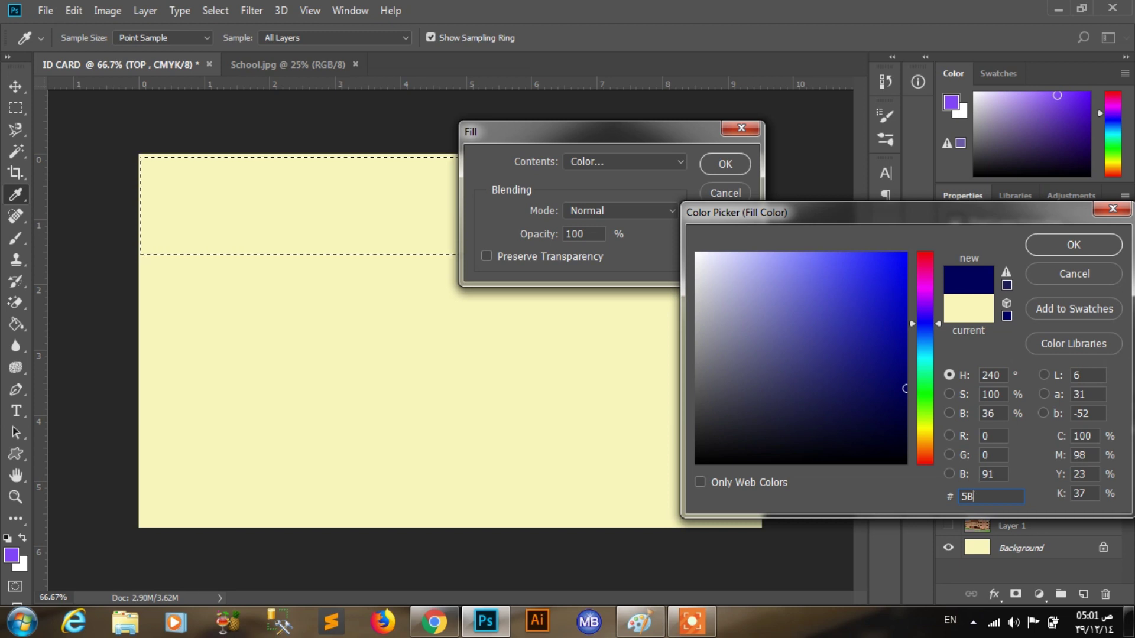
text(0)
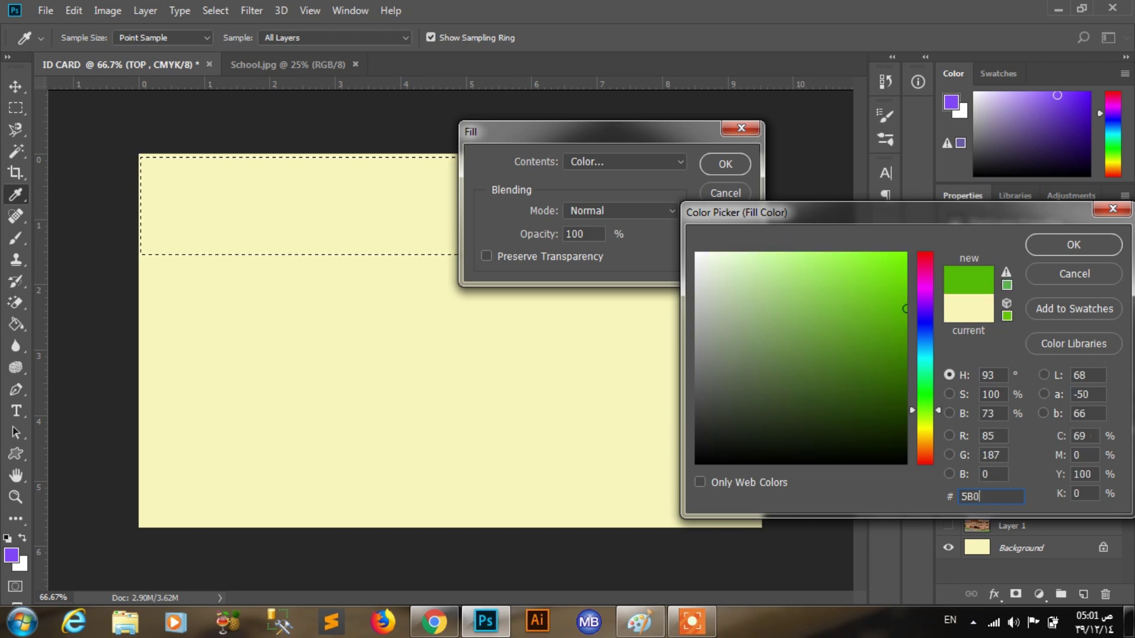
text(9)
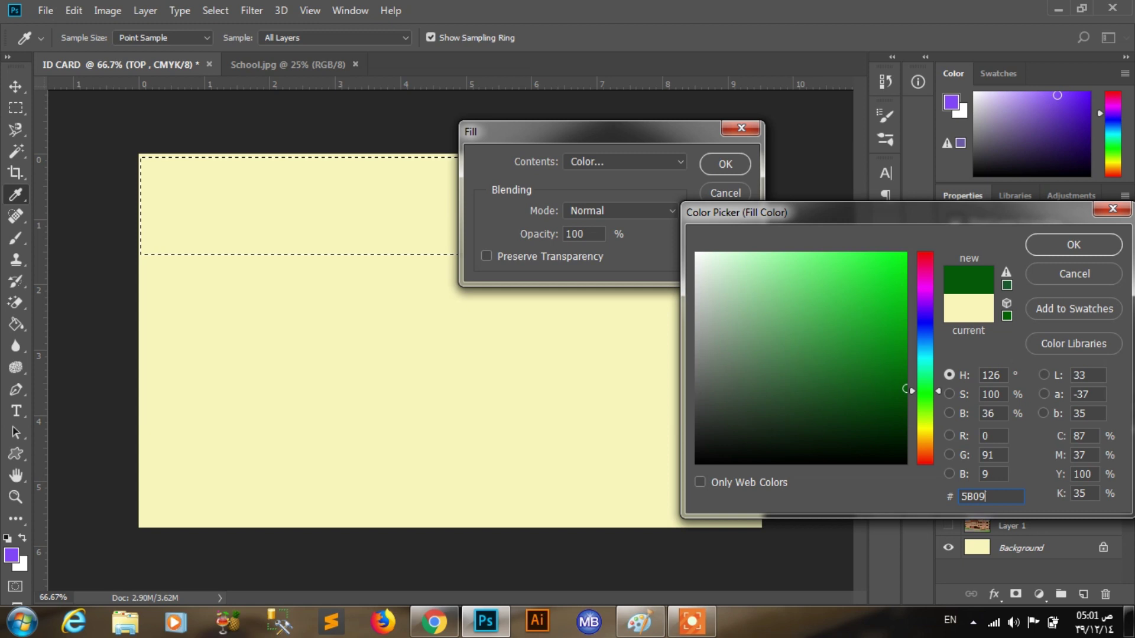
text(2)
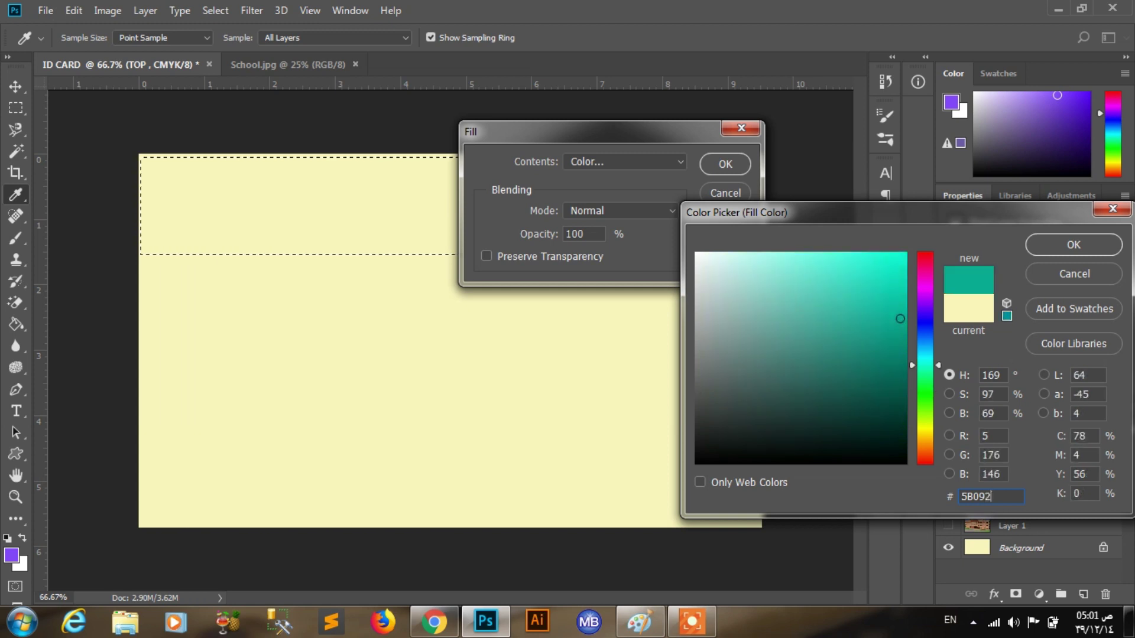
text(A)
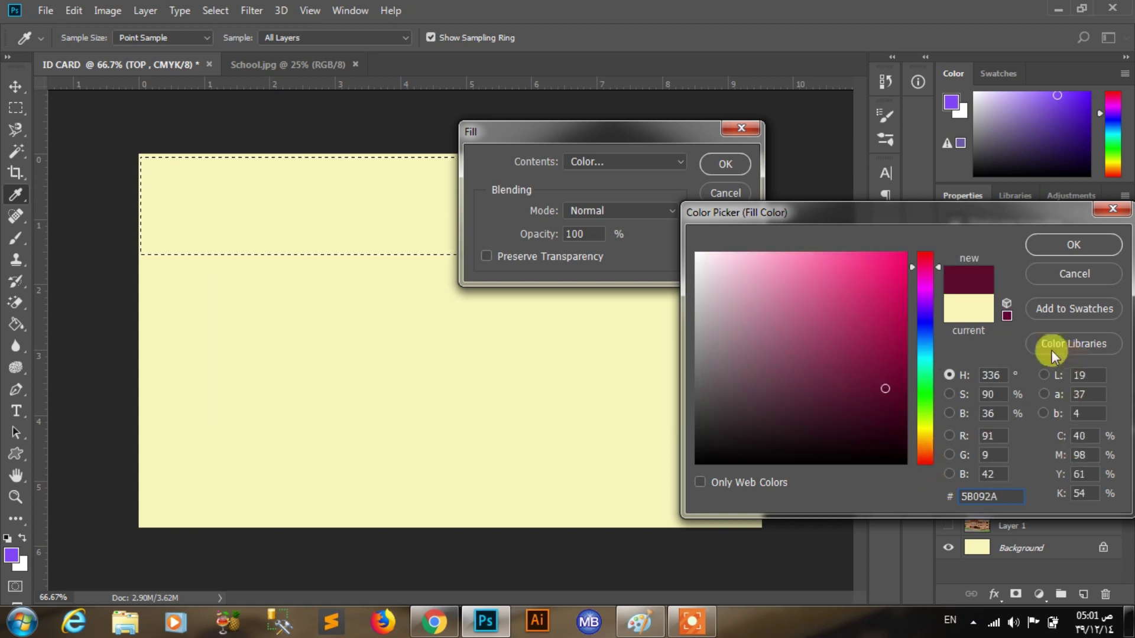
click(1047, 247)
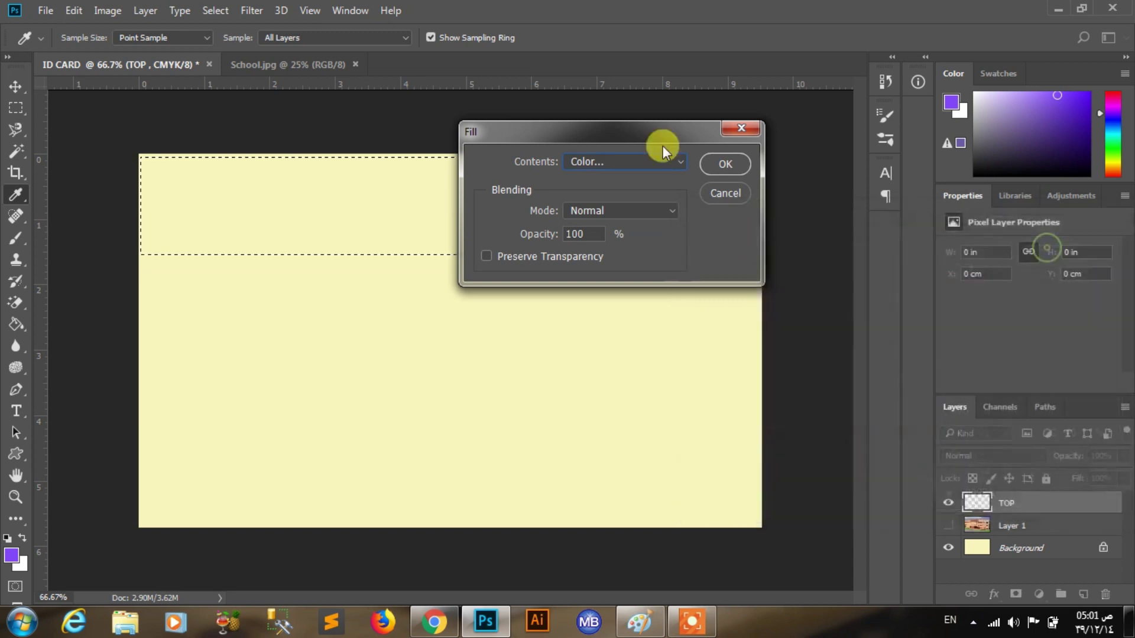
click(703, 162)
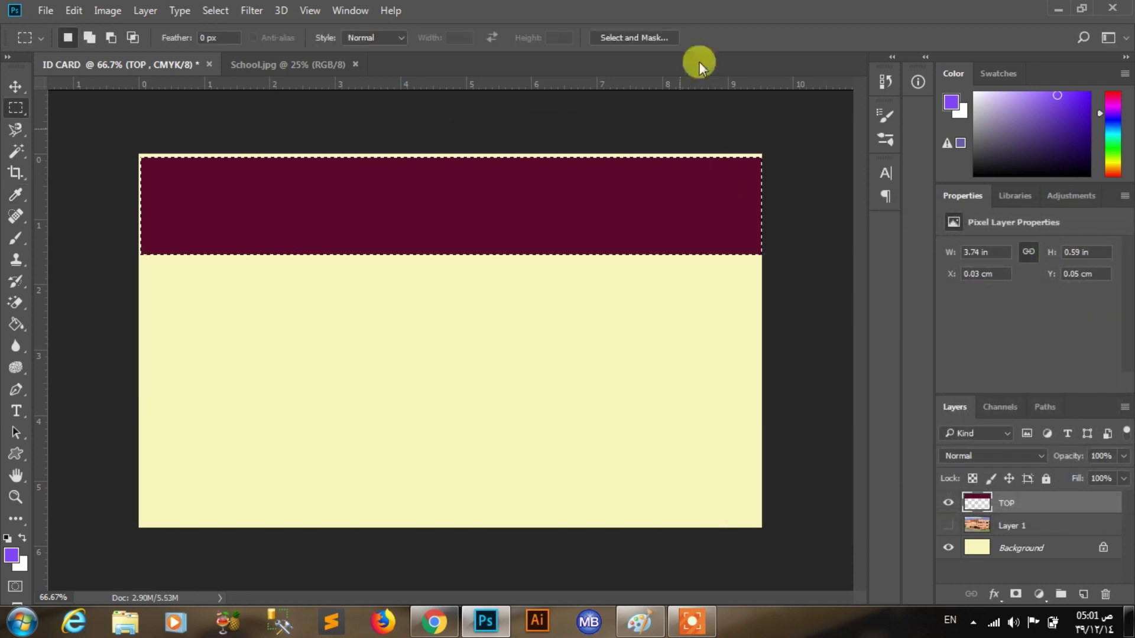
Step: Deselect and resize the maroon band flush to the card's left and top edges
key(ctrl+d)
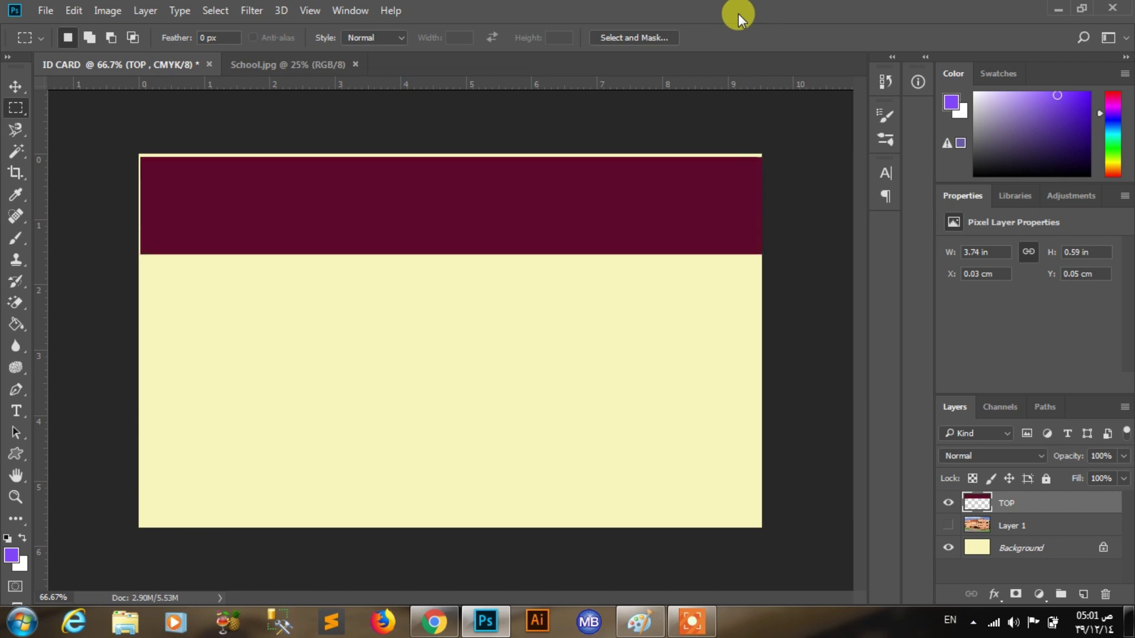
key(ctrl+t)
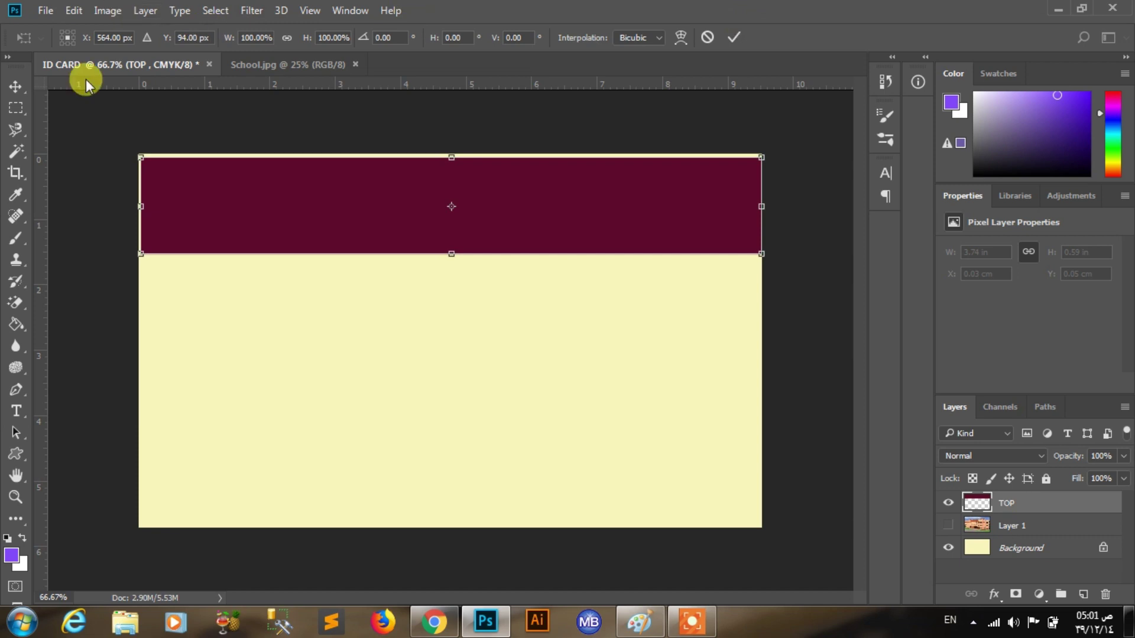
drag(140, 204, 121, 196)
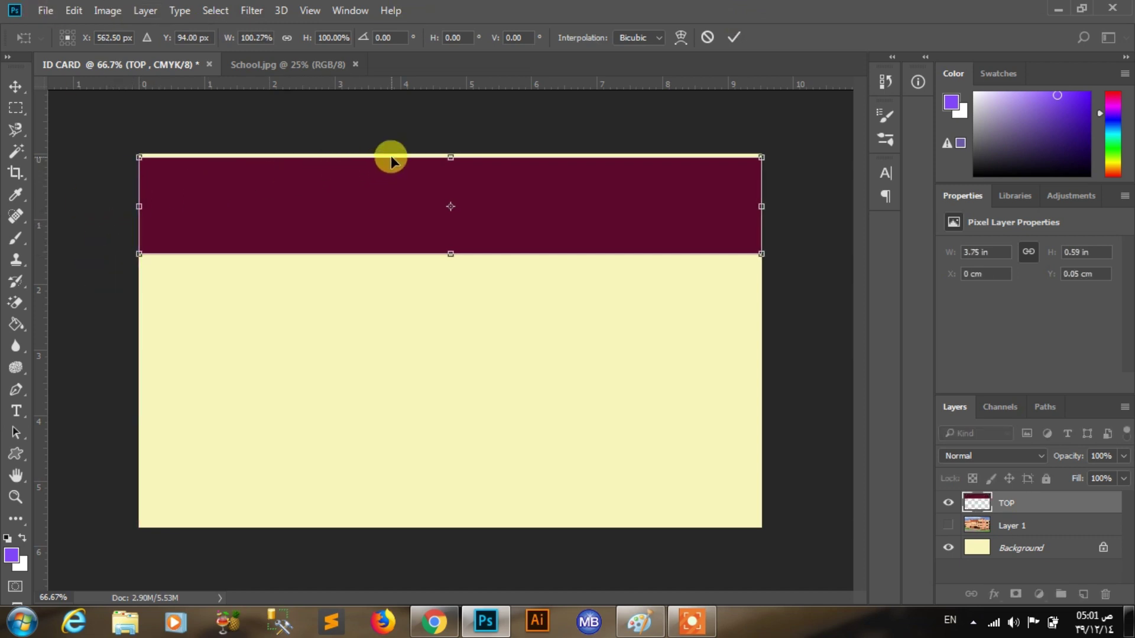
drag(451, 158, 451, 152)
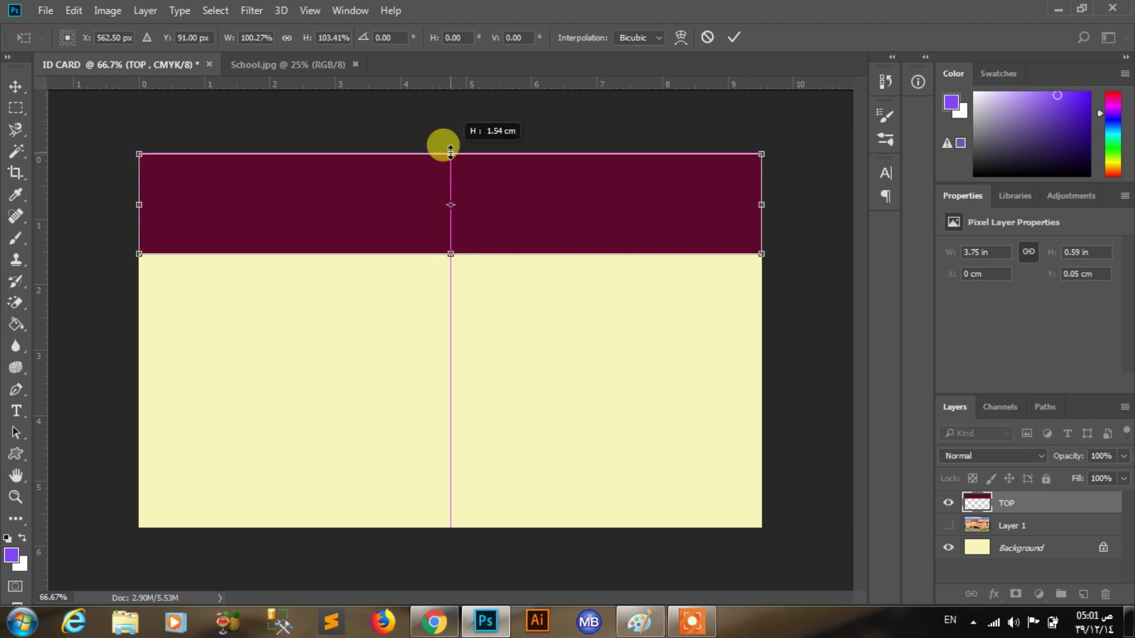
drag(453, 253, 457, 247)
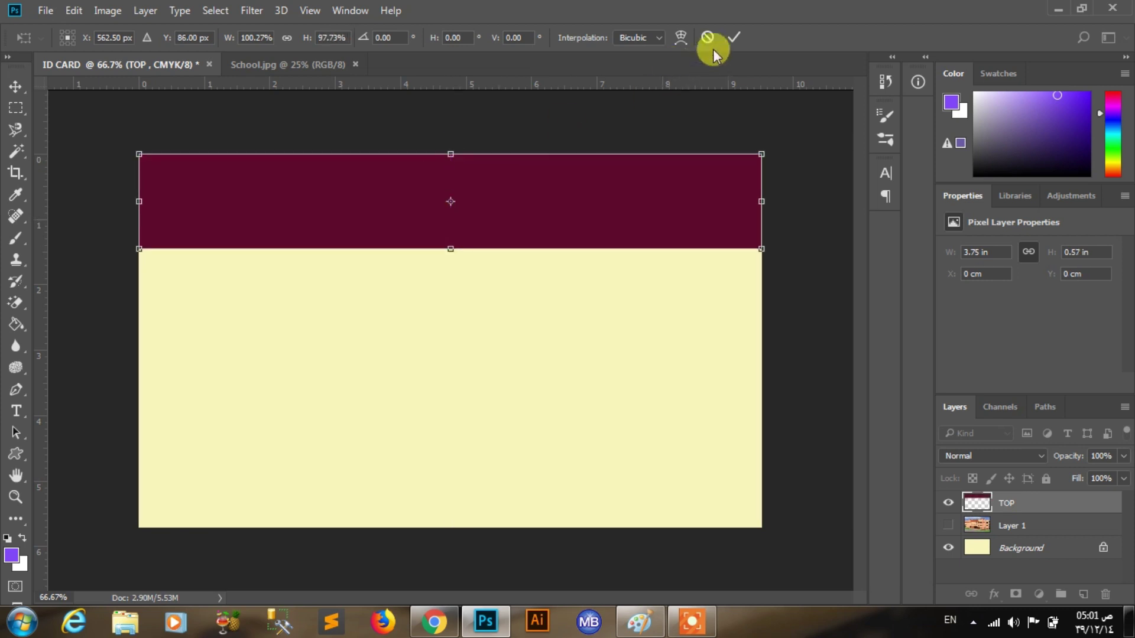
click(734, 37)
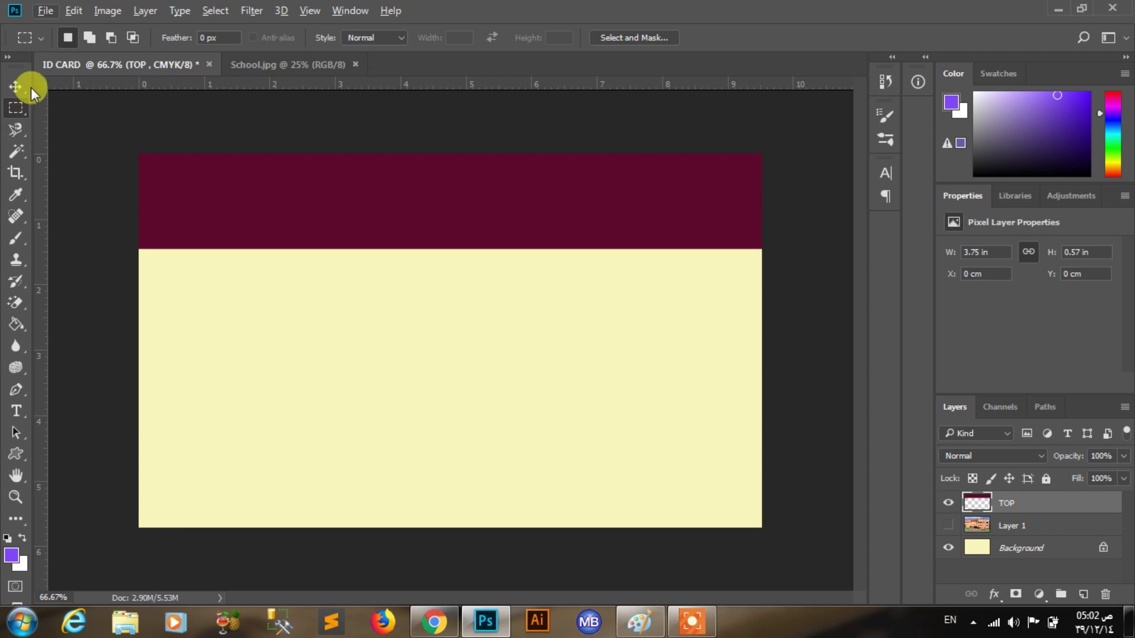
click(14, 86)
Step: Duplicate the maroon band onto the card's bottom edge and make the copy thinner
drag(495, 213, 485, 497)
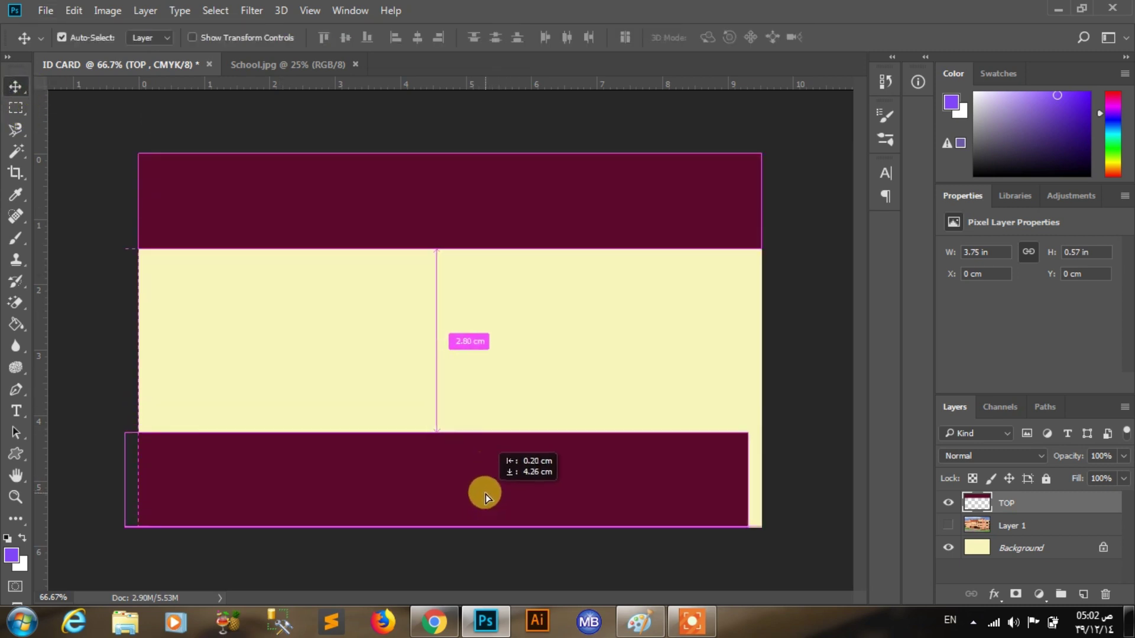
drag(485, 494, 498, 499)
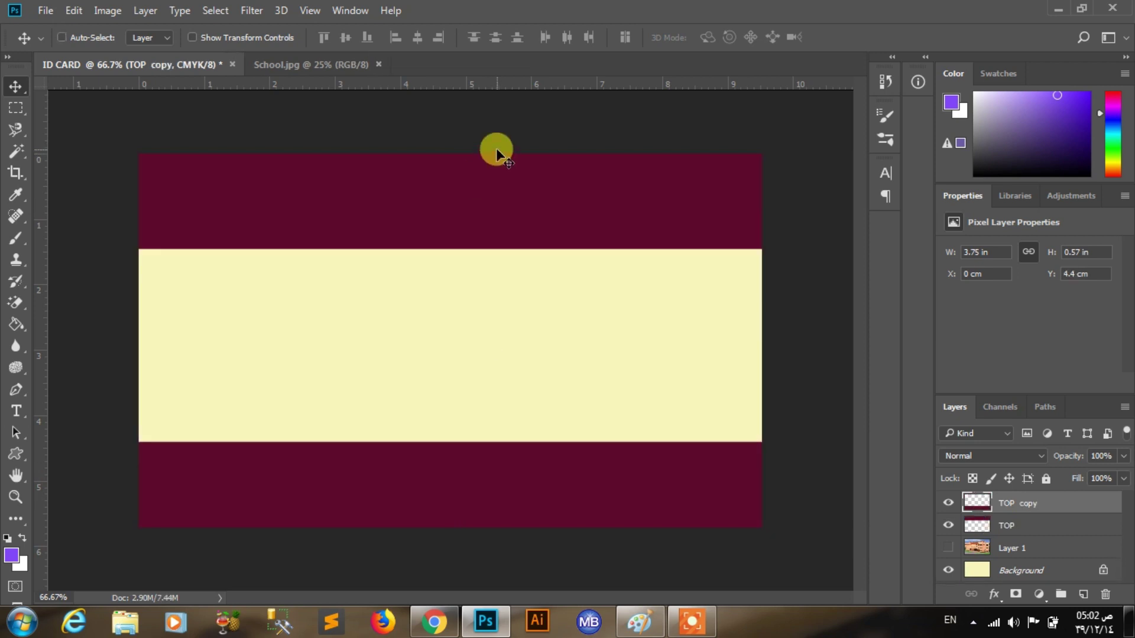
key(ctrl+t)
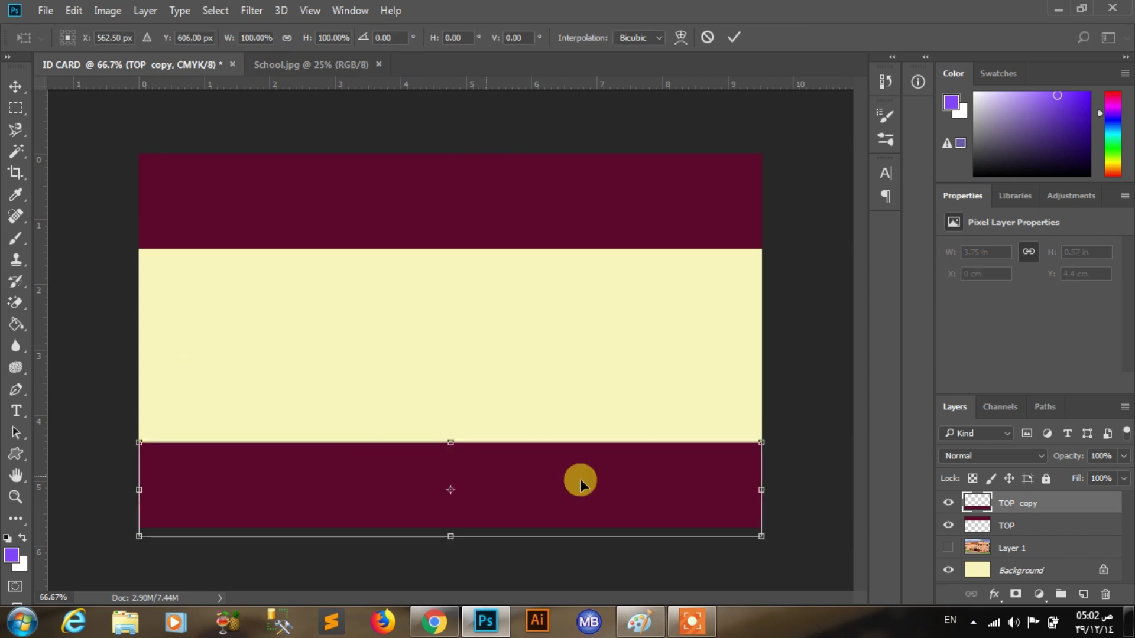
drag(450, 442, 459, 473)
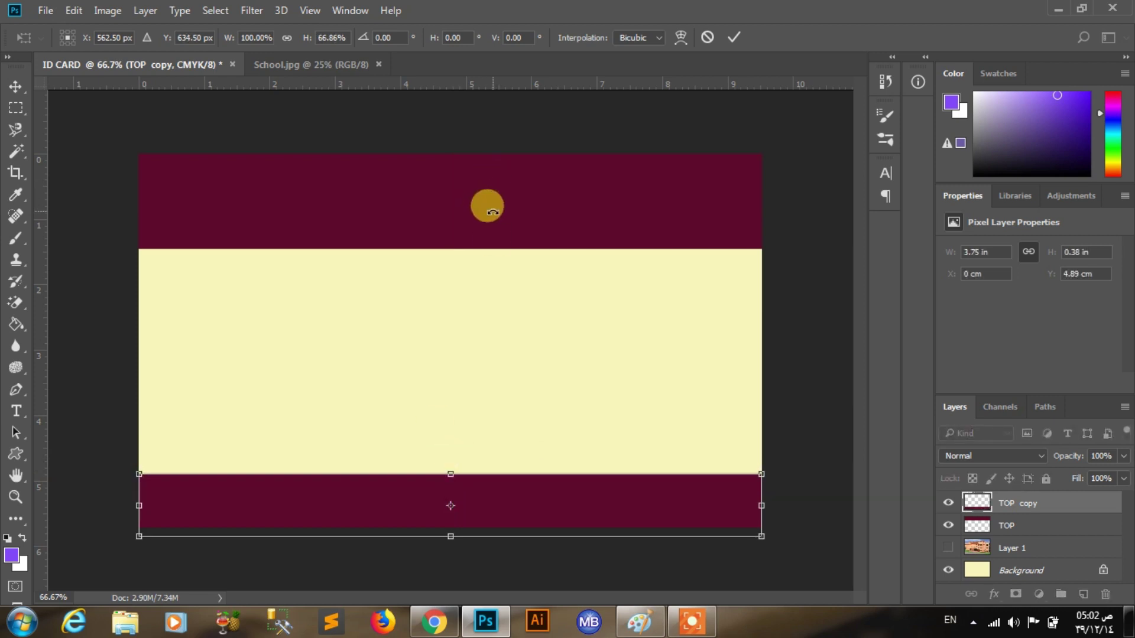
click(734, 37)
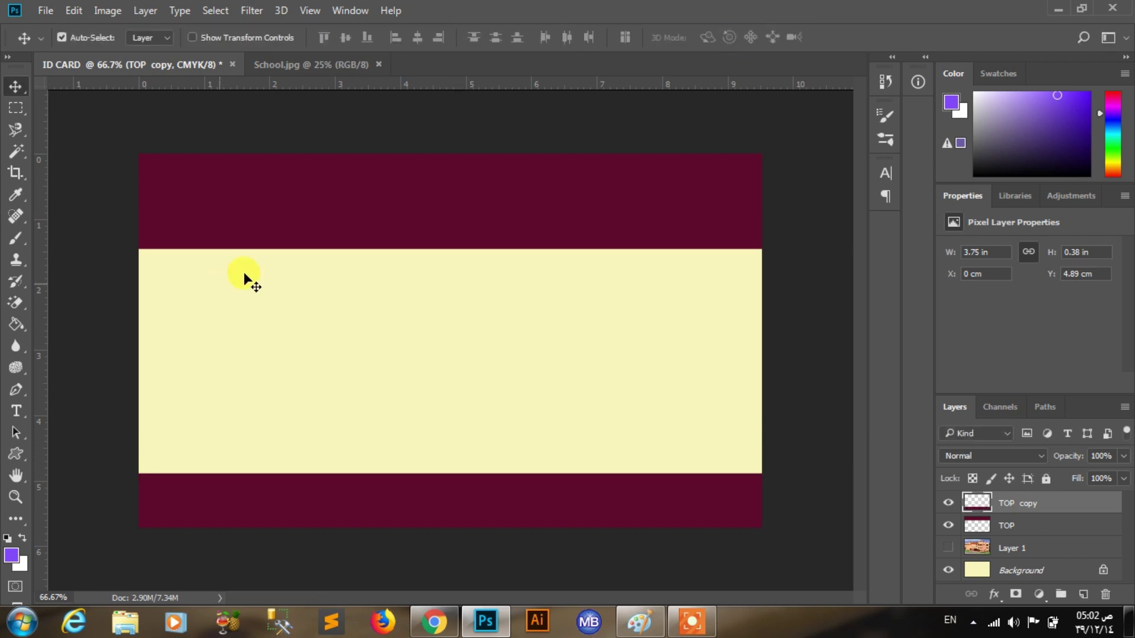
click(359, 187)
key(ctrl+t)
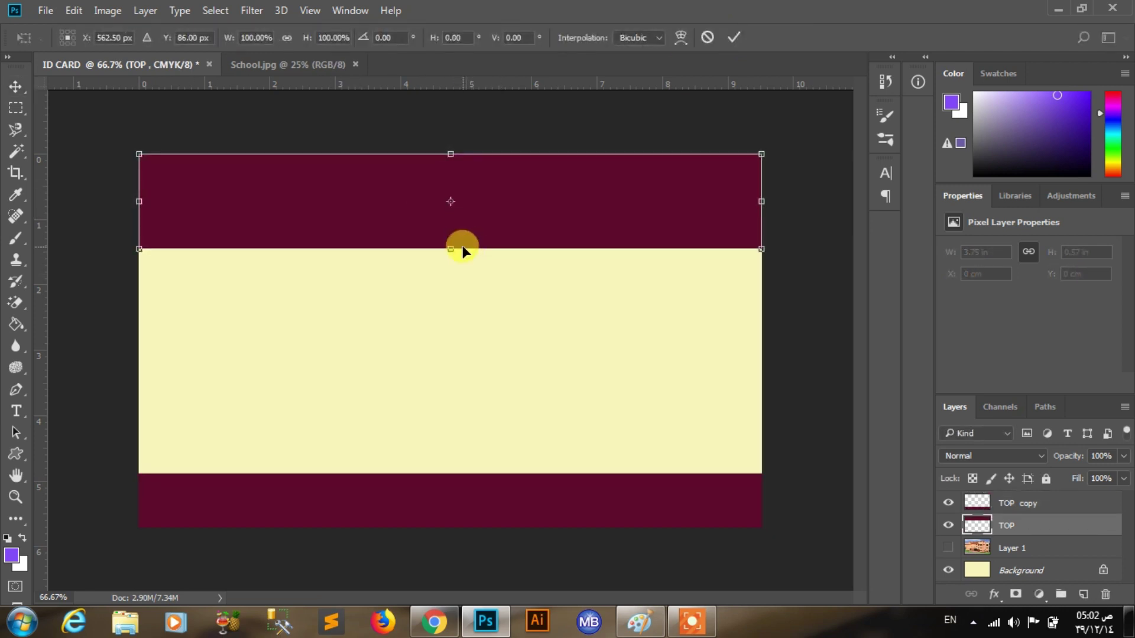
Step: Resize the top maroon band to about 0.55 inches tall and commit the transform
drag(454, 250, 455, 239)
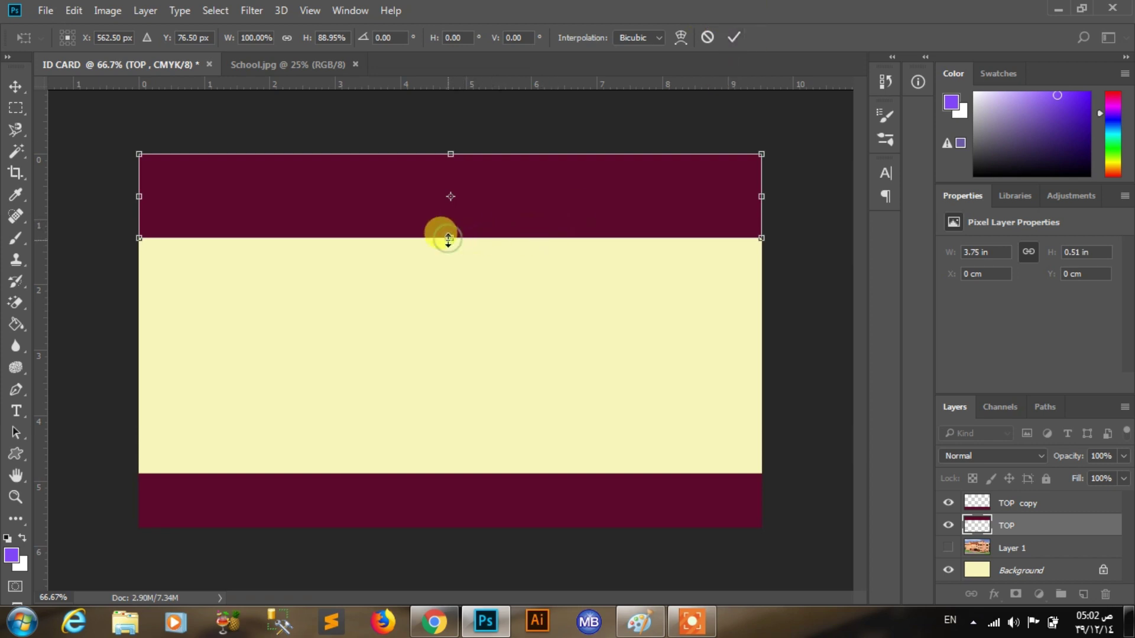
drag(448, 240, 448, 243)
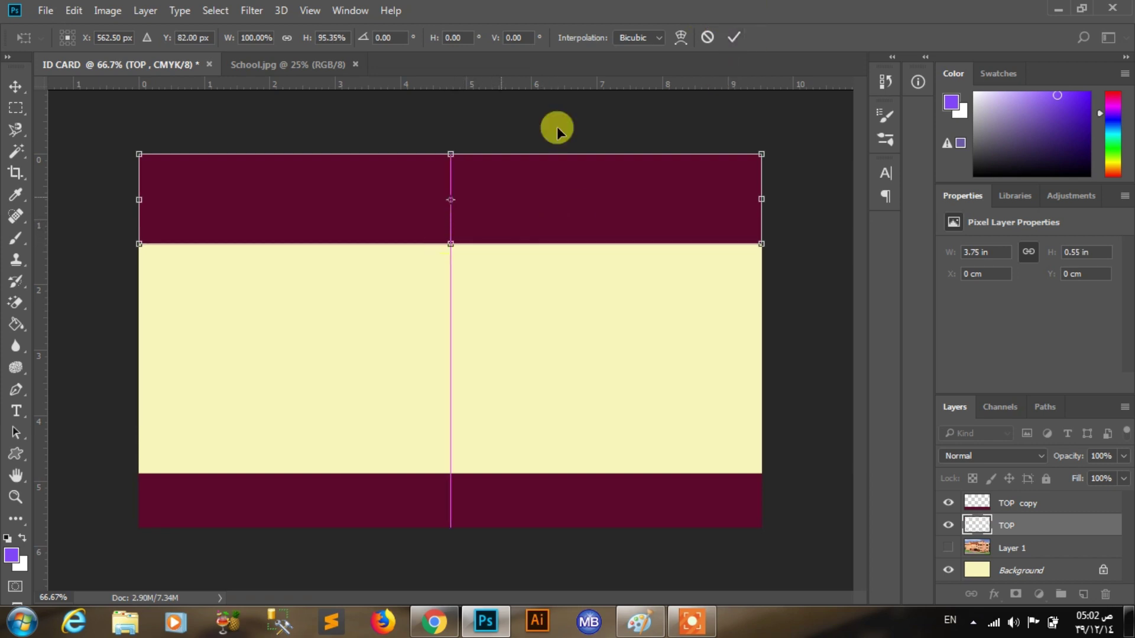
click(729, 39)
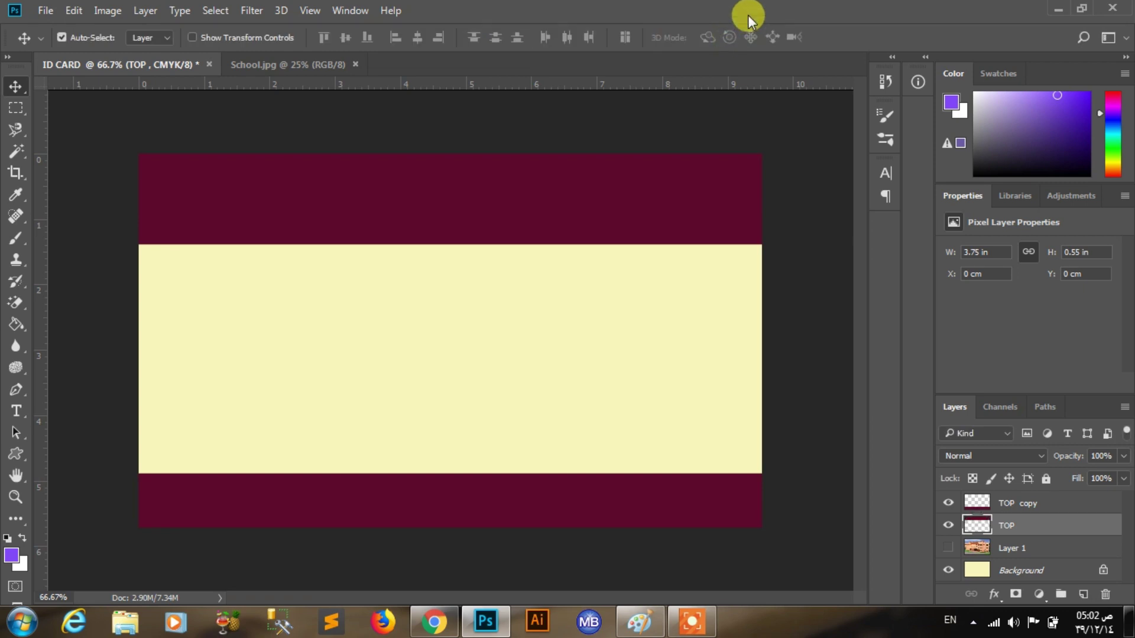